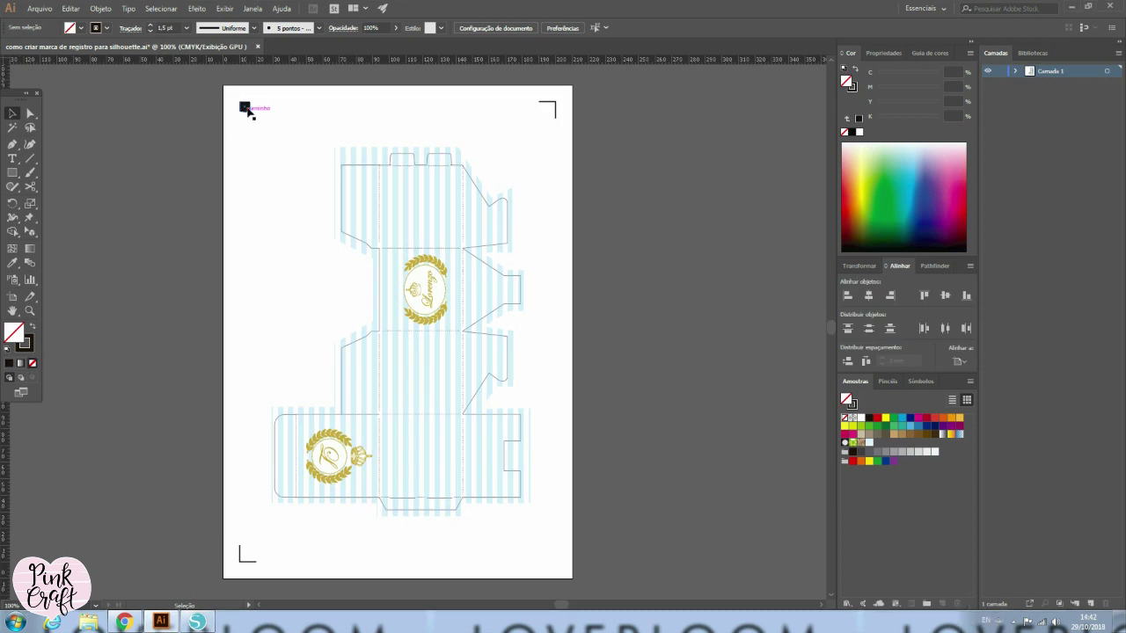
- Delete the old corner registration marks and zoom into the page's top-left corner
{"action": "left_click", "coordinate": [549, 106]}
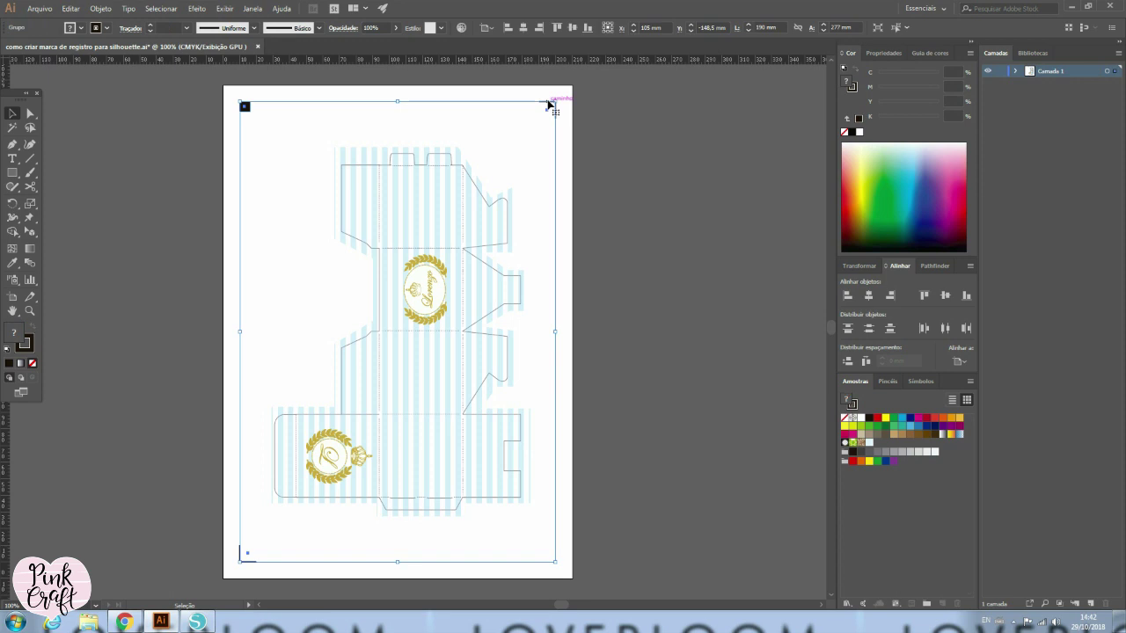
{"action": "key", "text": "Delete"}
{"action": "left_click", "coordinate": [29, 310]}
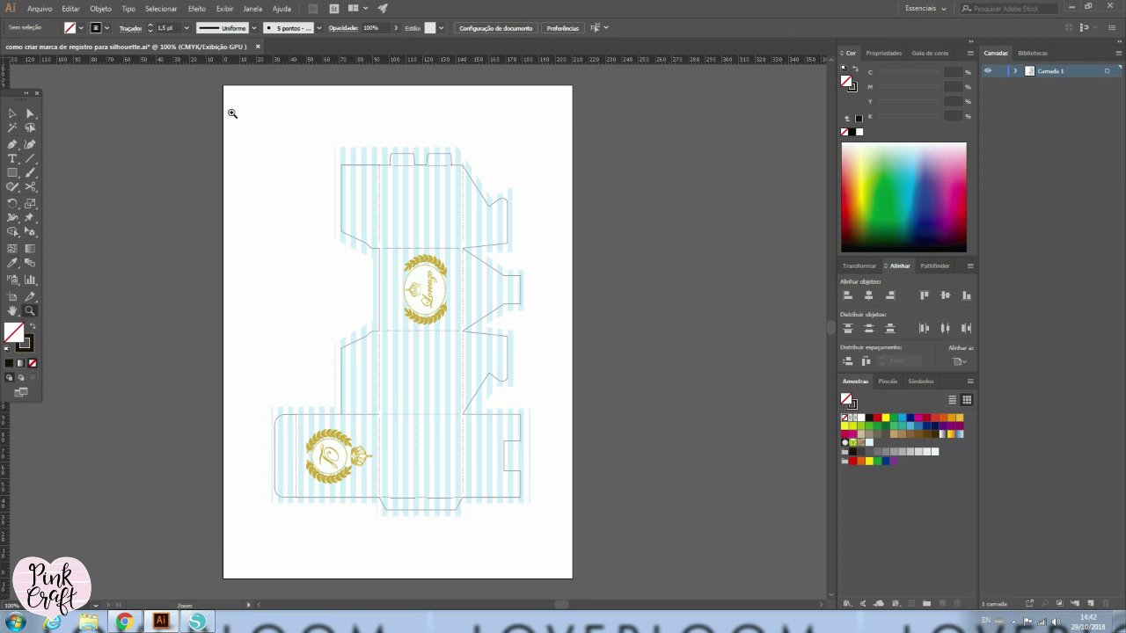
{"action": "left_click_drag", "start_coordinate": [233, 110], "coordinate": [546, 230]}
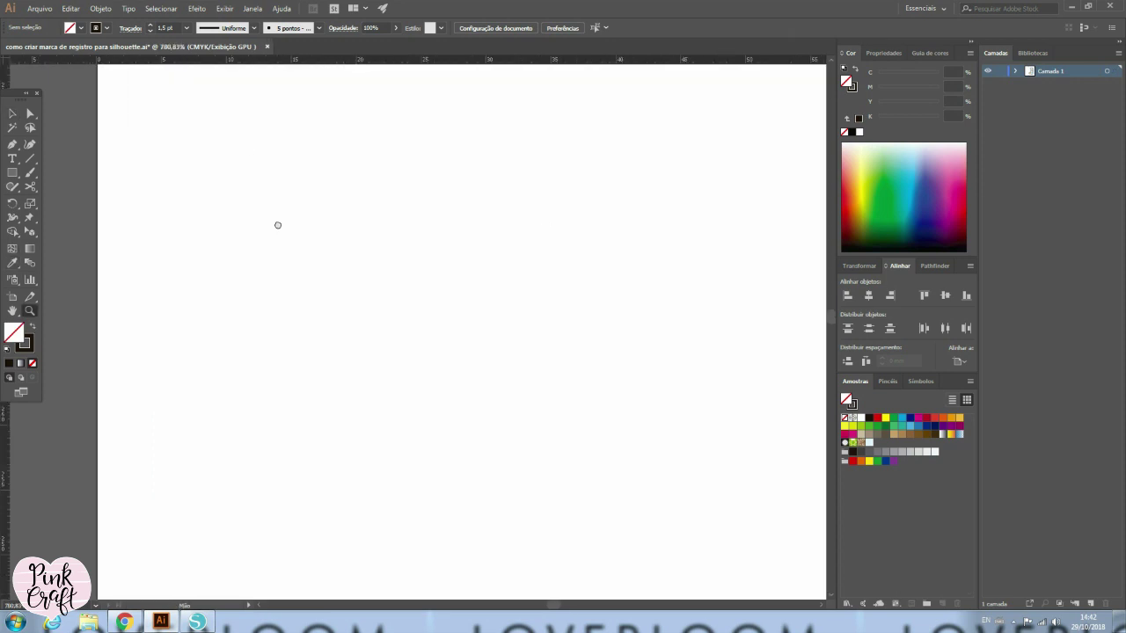
{"action": "mouse_move", "coordinate": [276, 226]}
{"action": "left_mouse_down"}
{"action": "mouse_move", "coordinate": [347, 393]}
{"action": "mouse_move", "coordinate": [340, 386]}
{"action": "left_mouse_up"}
{"action": "left_click", "coordinate": [13, 173]}
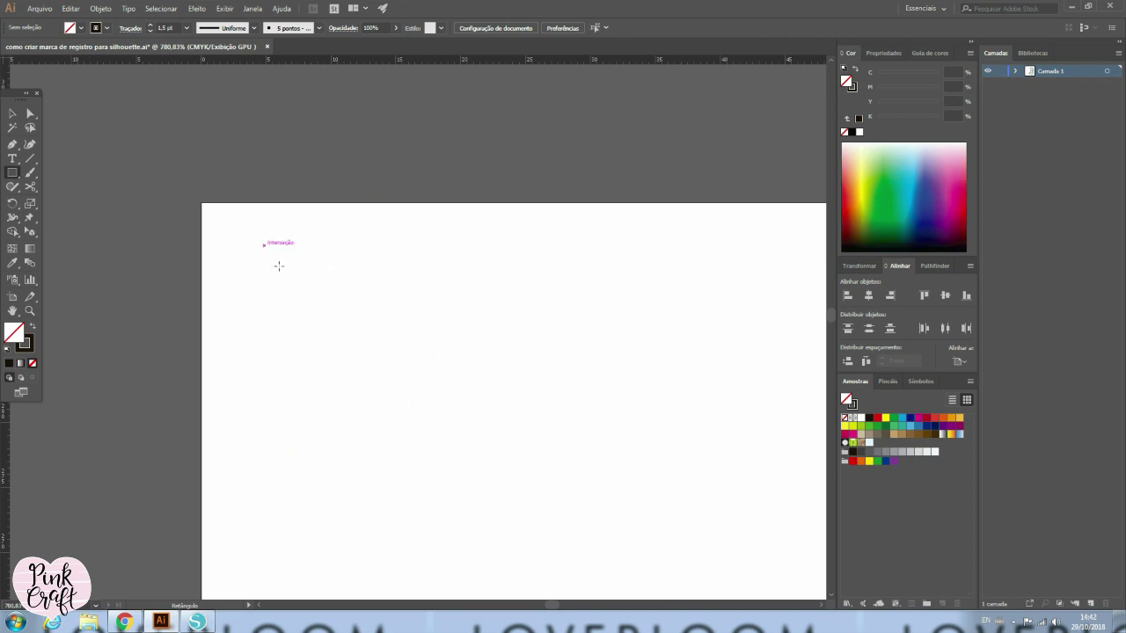
- Draw a 6 mm square filled solid black with no outline
{"action": "left_click_drag", "start_coordinate": [264, 246], "coordinate": [320, 300]}
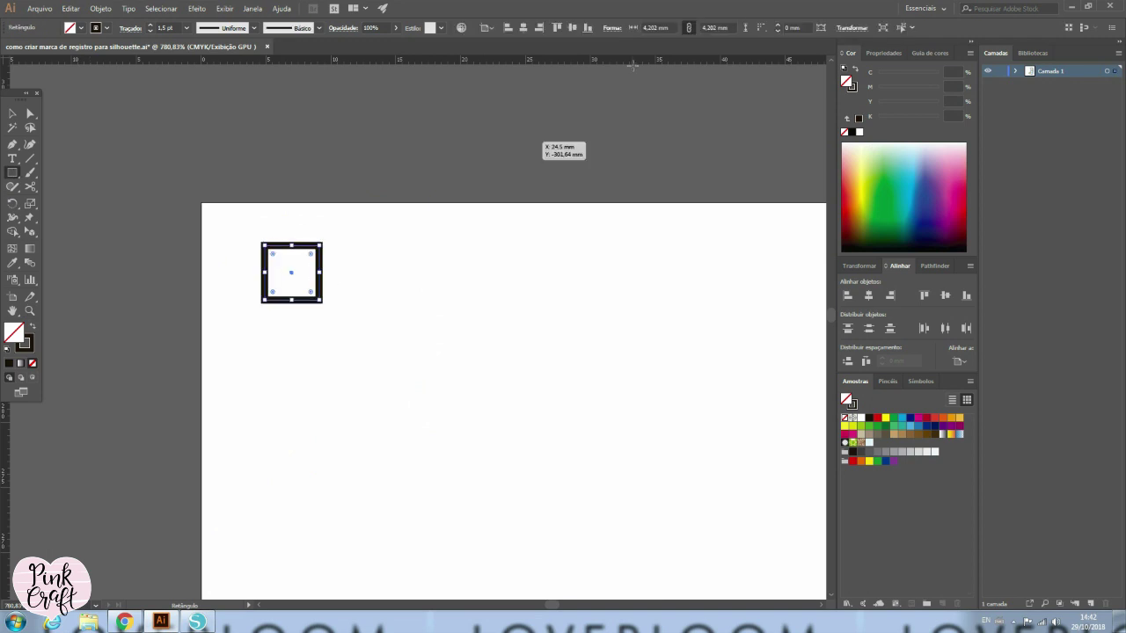
{"action": "left_click", "coordinate": [656, 27]}
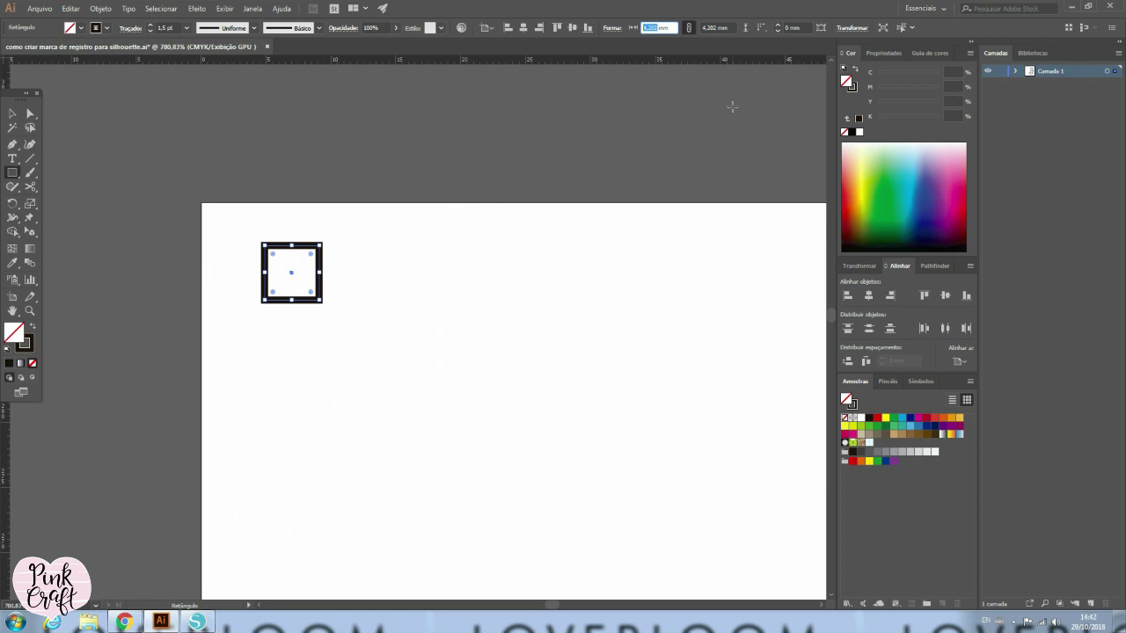
{"action": "type", "text": "6"}
{"action": "key", "text": "Return"}
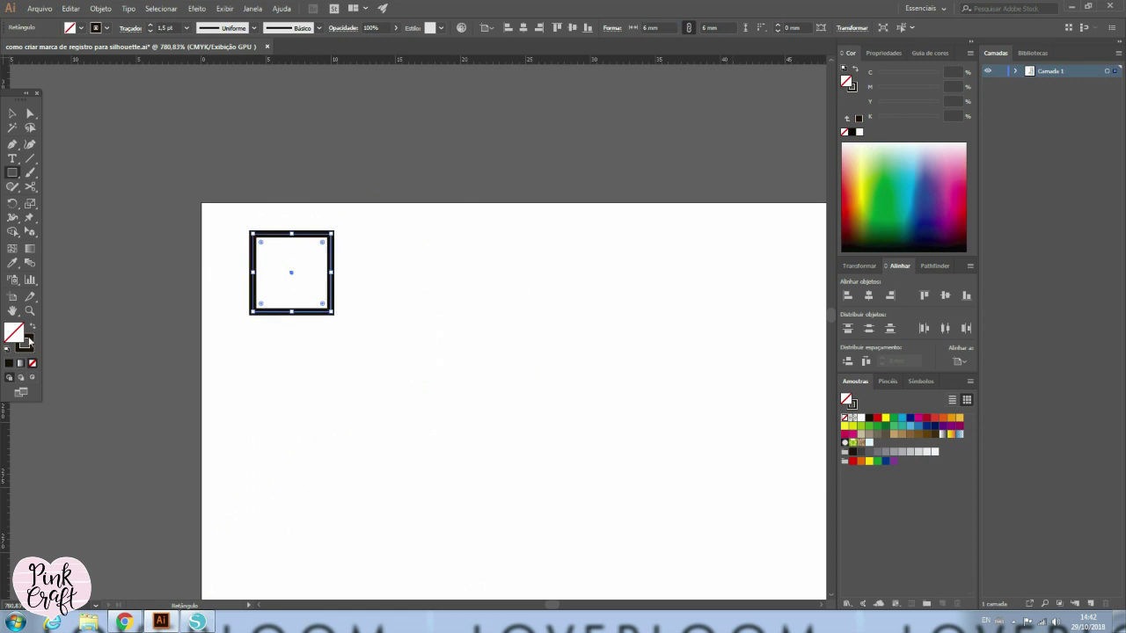
{"action": "left_click", "coordinate": [33, 329]}
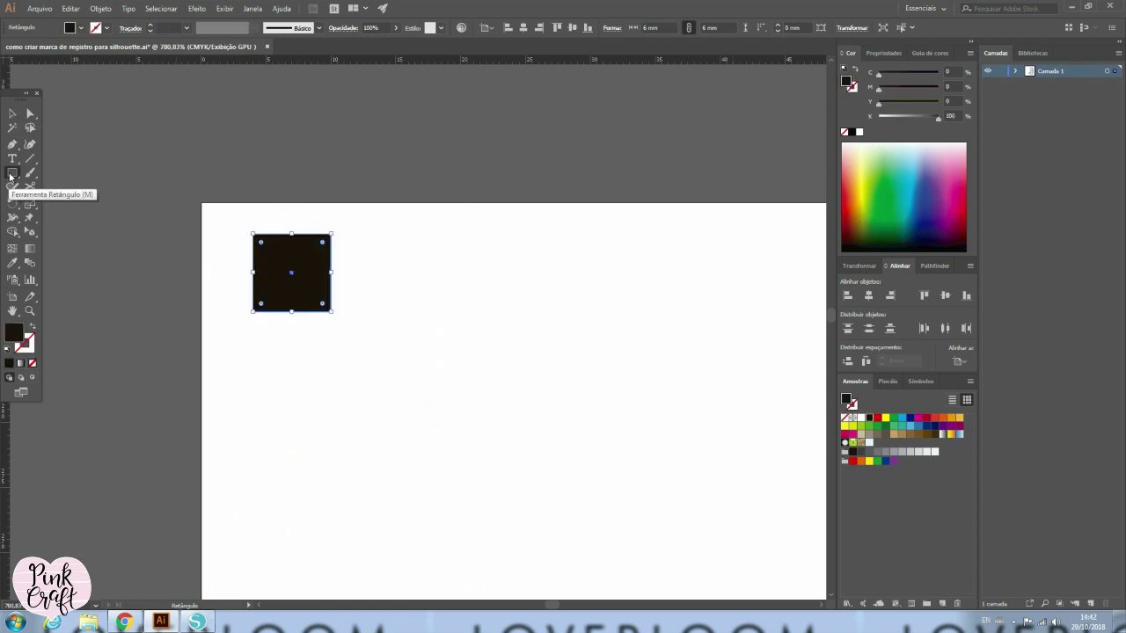
- Draw a 10 mm square beside it with a black outline and no fill
{"action": "left_click_drag", "start_coordinate": [401, 253], "coordinate": [507, 357]}
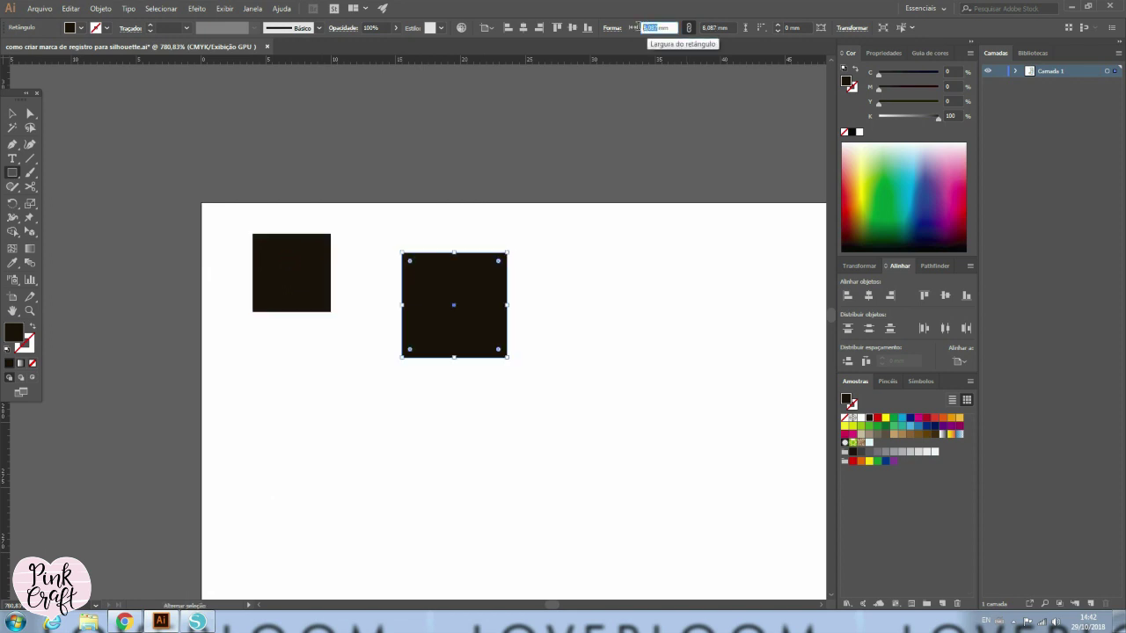
{"action": "double_click", "coordinate": [655, 27]}
{"action": "type", "text": "8"}
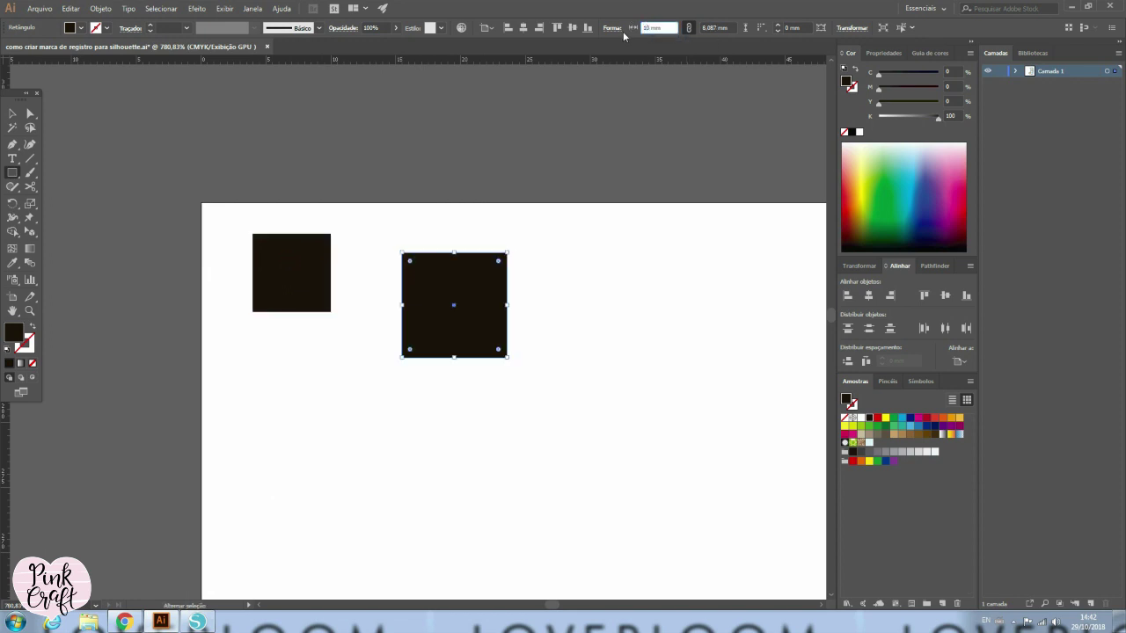
{"action": "key", "text": "Return"}
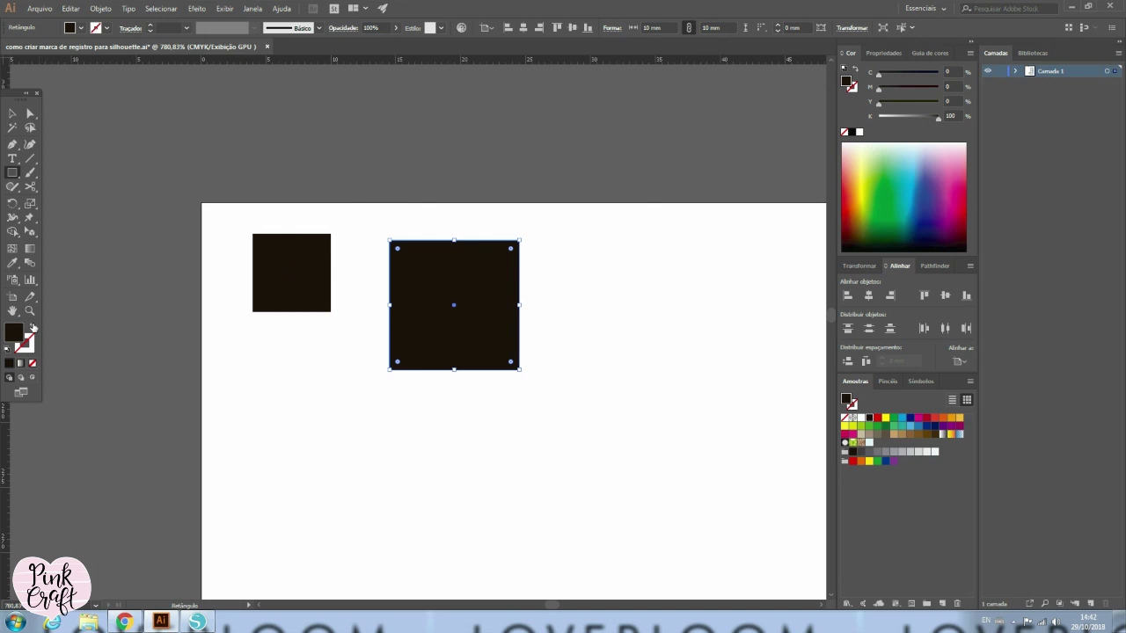
{"action": "left_click", "coordinate": [34, 327]}
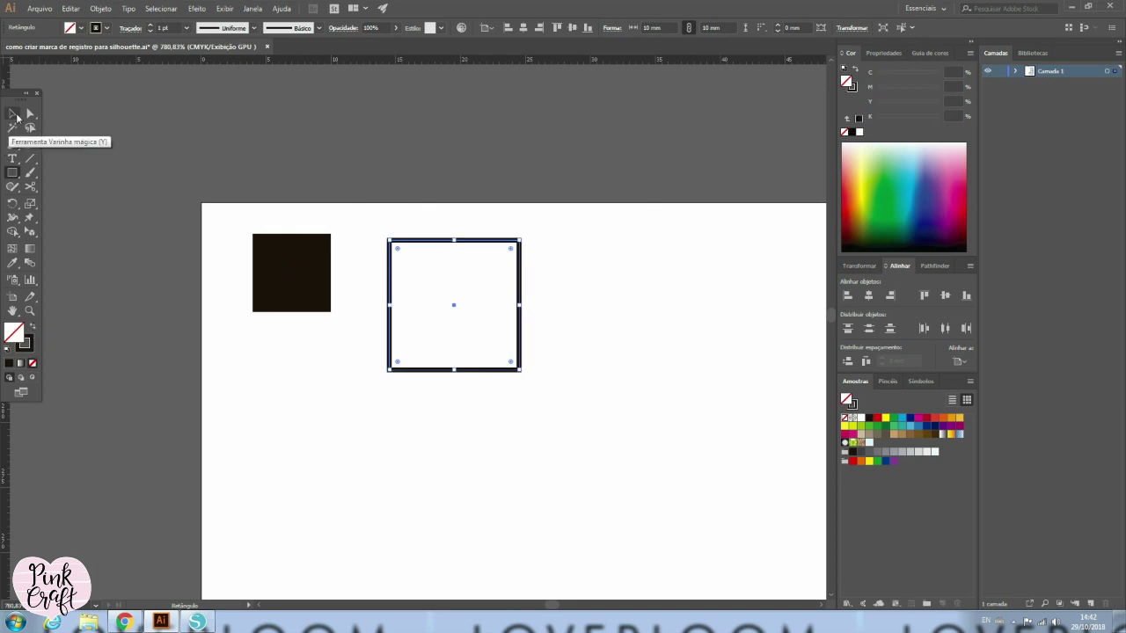
- Give the 10 mm outline a 1,5 pt stroke and cut it at two opposite corners with Scissors
{"action": "left_click", "coordinate": [17, 116]}
{"action": "left_click", "coordinate": [159, 28]}
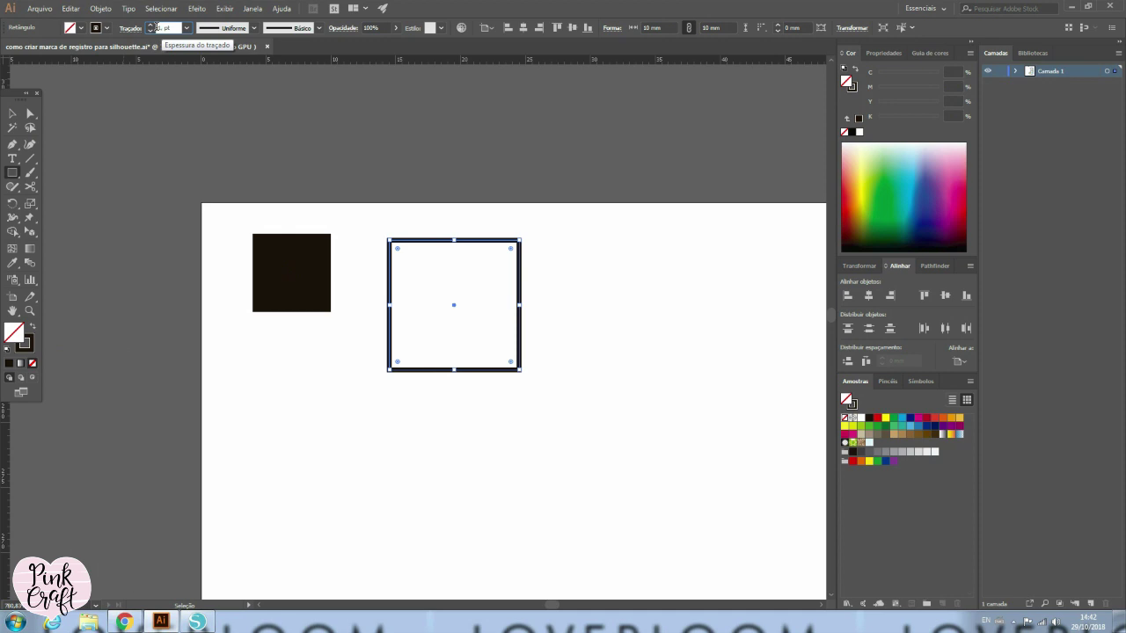
{"action": "type", "text": "0,5"}
{"action": "type", "text": "1,5"}
{"action": "key", "text": "Return"}
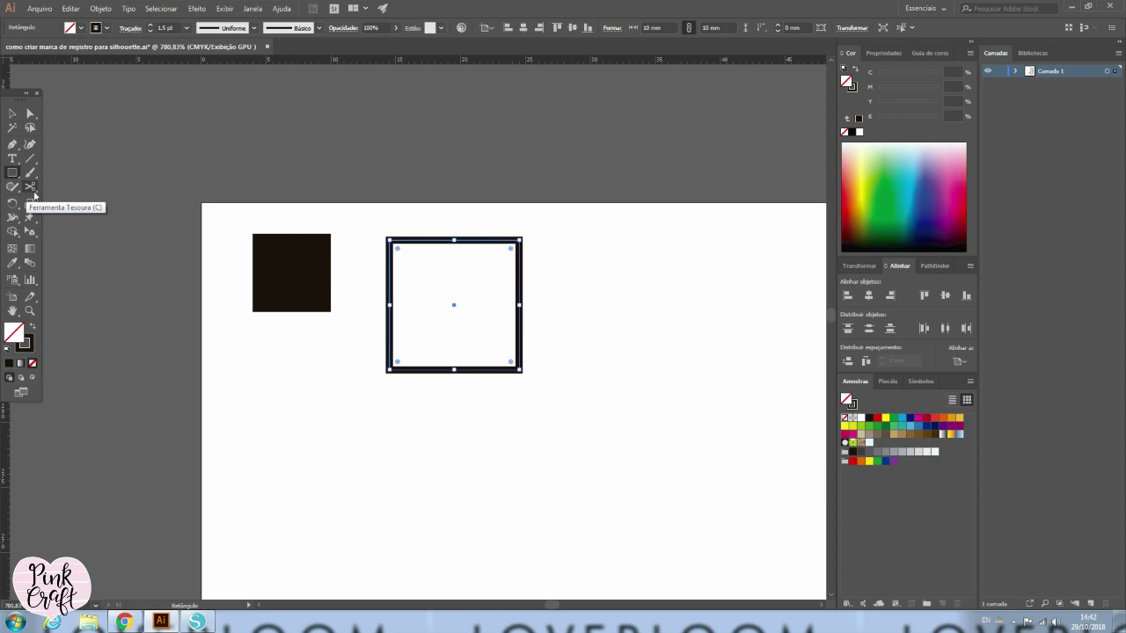
{"action": "left_click_drag", "start_coordinate": [37, 191], "coordinate": [76, 201]}
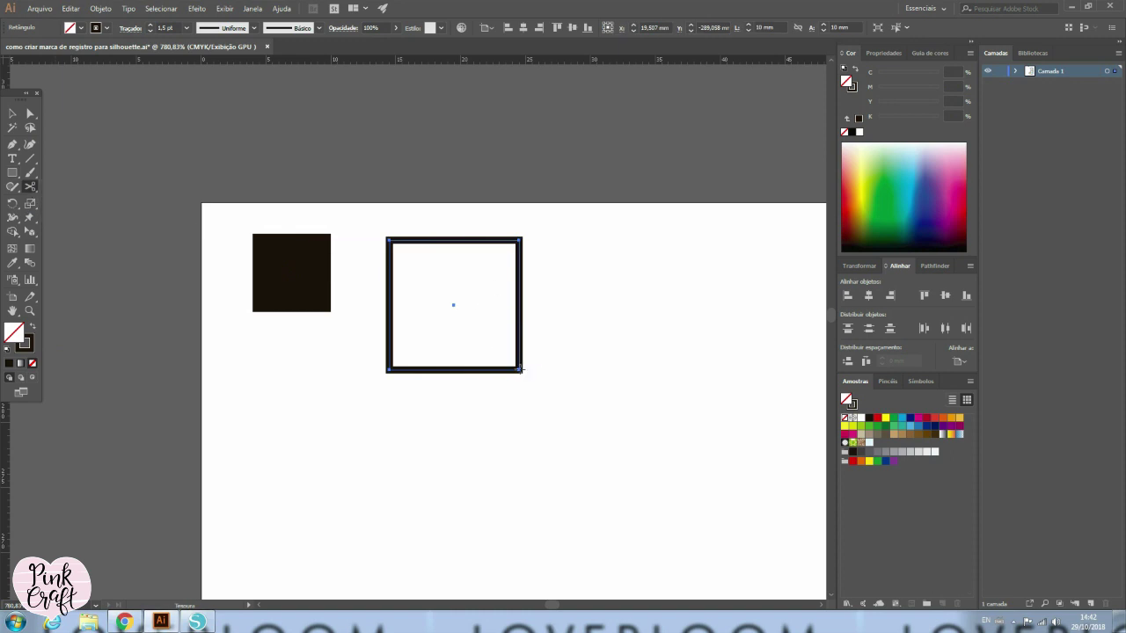
{"action": "left_click", "coordinate": [519, 369]}
{"action": "left_click", "coordinate": [389, 238]}
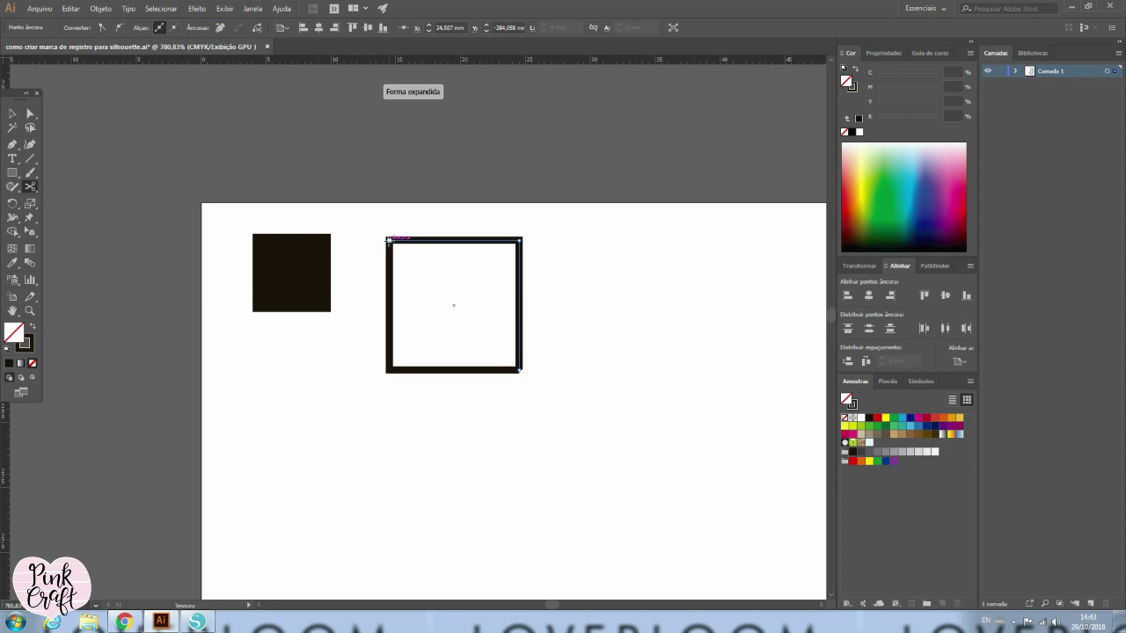
{"action": "left_click", "coordinate": [389, 239]}
- Pull the two L-shaped halves apart and move the black square beside them
{"action": "left_click", "coordinate": [10, 112]}
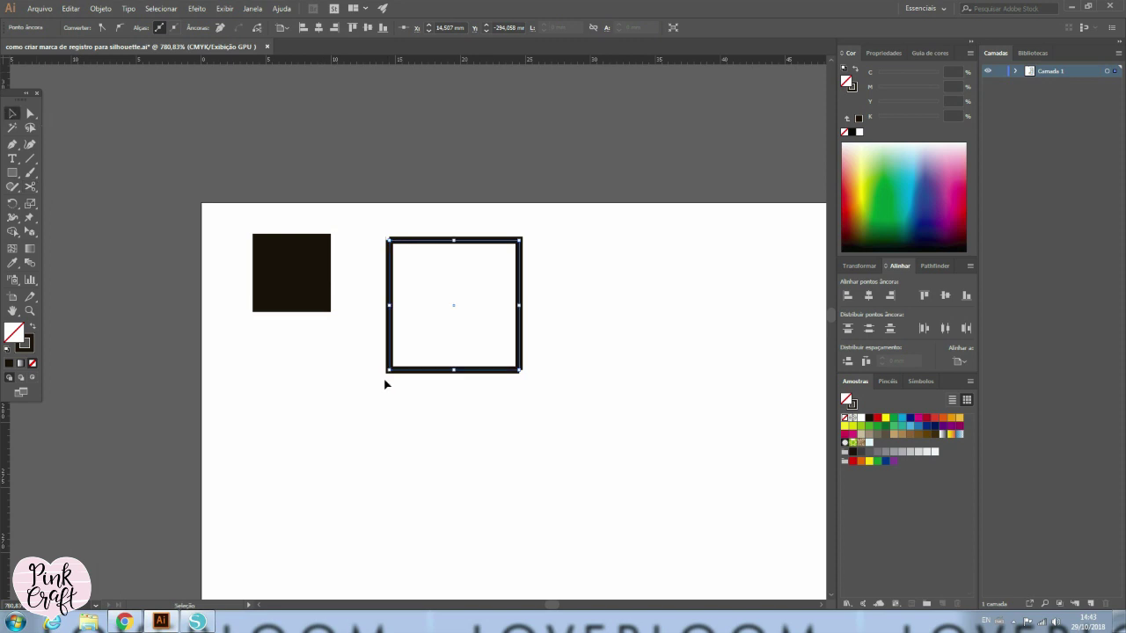
{"action": "left_click_drag", "start_coordinate": [414, 369], "coordinate": [389, 495]}
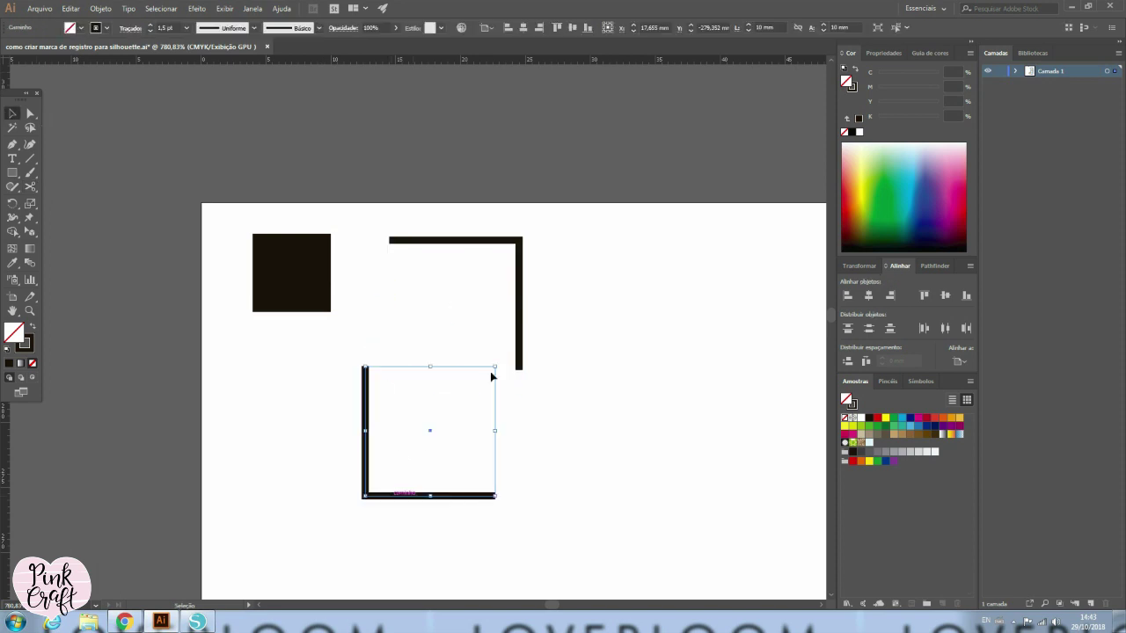
{"action": "left_click_drag", "start_coordinate": [520, 366], "coordinate": [572, 497]}
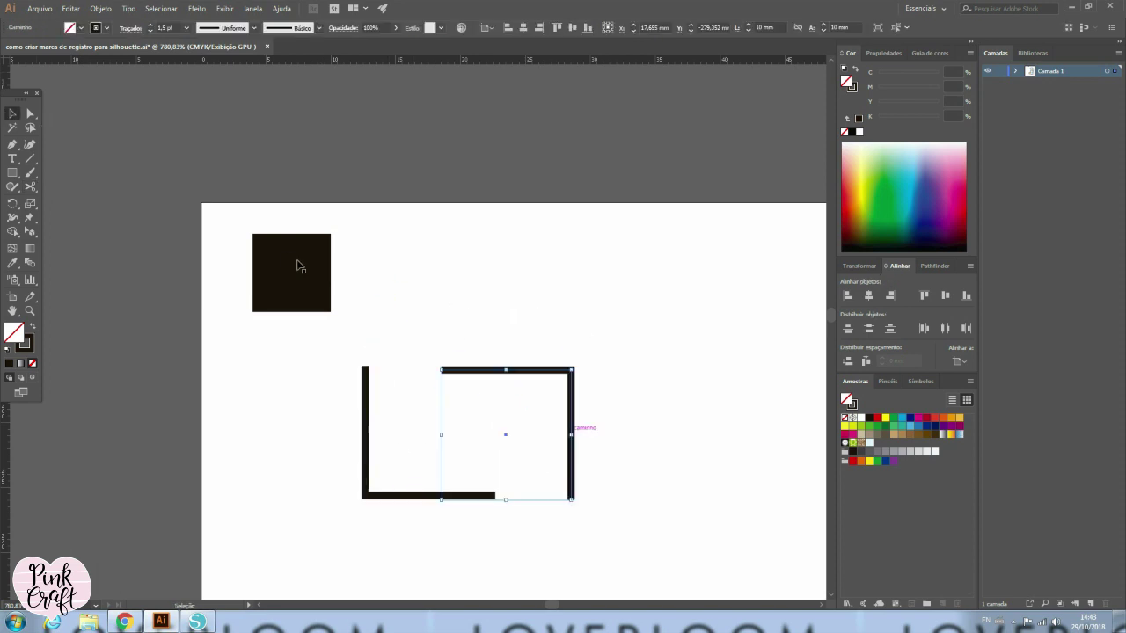
{"action": "mouse_move", "coordinate": [299, 264]}
{"action": "left_mouse_down"}
{"action": "mouse_move", "coordinate": [597, 329]}
{"action": "mouse_move", "coordinate": [635, 403]}
{"action": "left_mouse_up"}
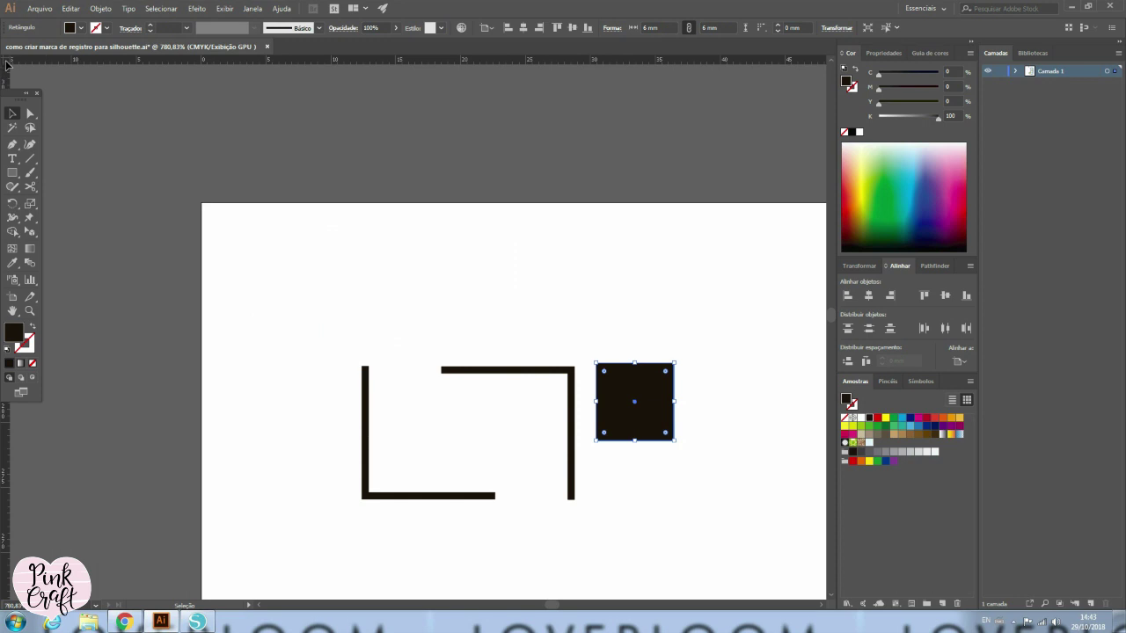
- Zero the rulers at the page's top-left corner and add a horizontal guide at 10 mm
{"action": "left_click_drag", "start_coordinate": [5, 63], "coordinate": [66, 108]}
{"action": "left_click_drag", "start_coordinate": [188, 187], "coordinate": [201, 203]}
{"action": "left_click_drag", "start_coordinate": [301, 58], "coordinate": [312, 262]}
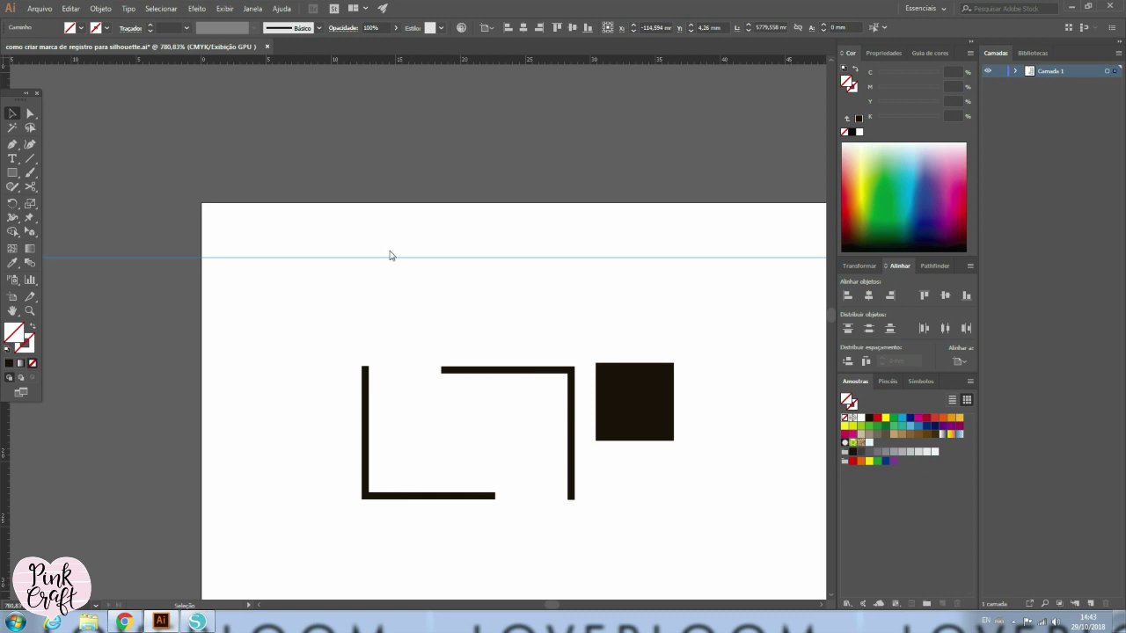
{"action": "mouse_move", "coordinate": [381, 262]}
{"action": "left_mouse_down"}
{"action": "mouse_move", "coordinate": [385, 241]}
{"action": "mouse_move", "coordinate": [387, 271]}
{"action": "left_mouse_up"}
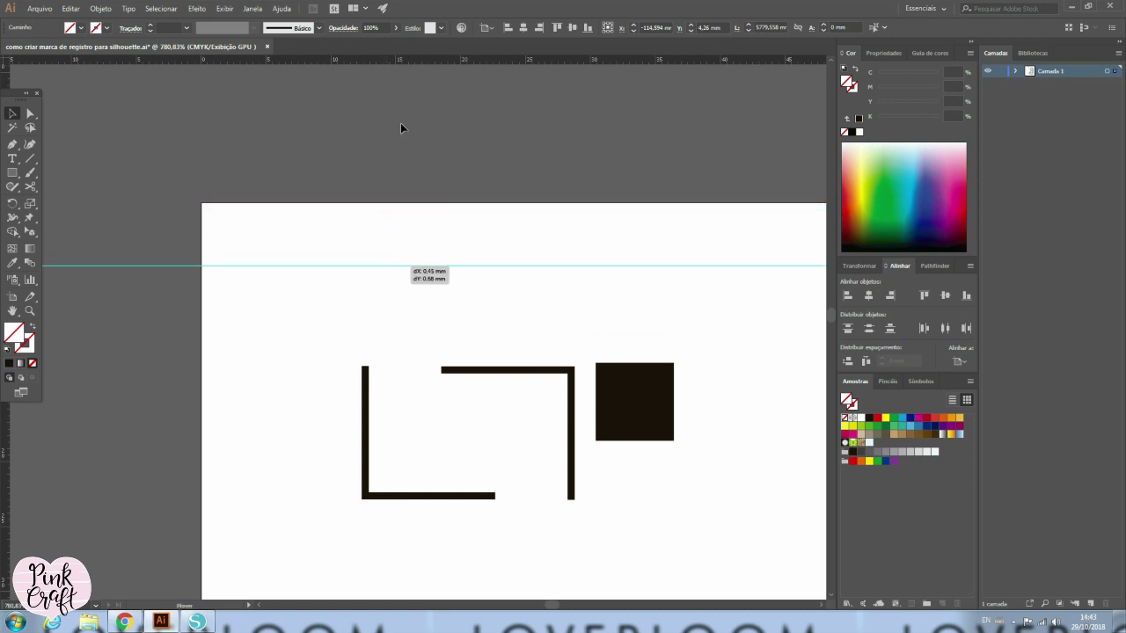
{"action": "left_click_drag", "start_coordinate": [400, 129], "coordinate": [360, 247]}
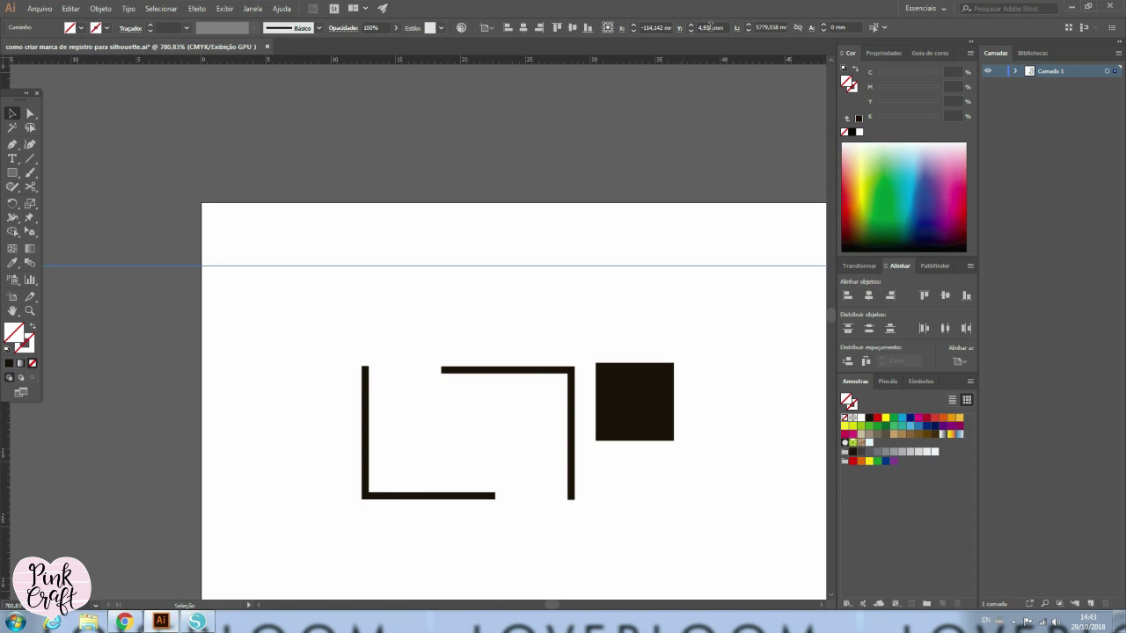
{"action": "double_click", "coordinate": [706, 27]}
{"action": "type", "text": "10"}
{"action": "key", "text": "Return"}
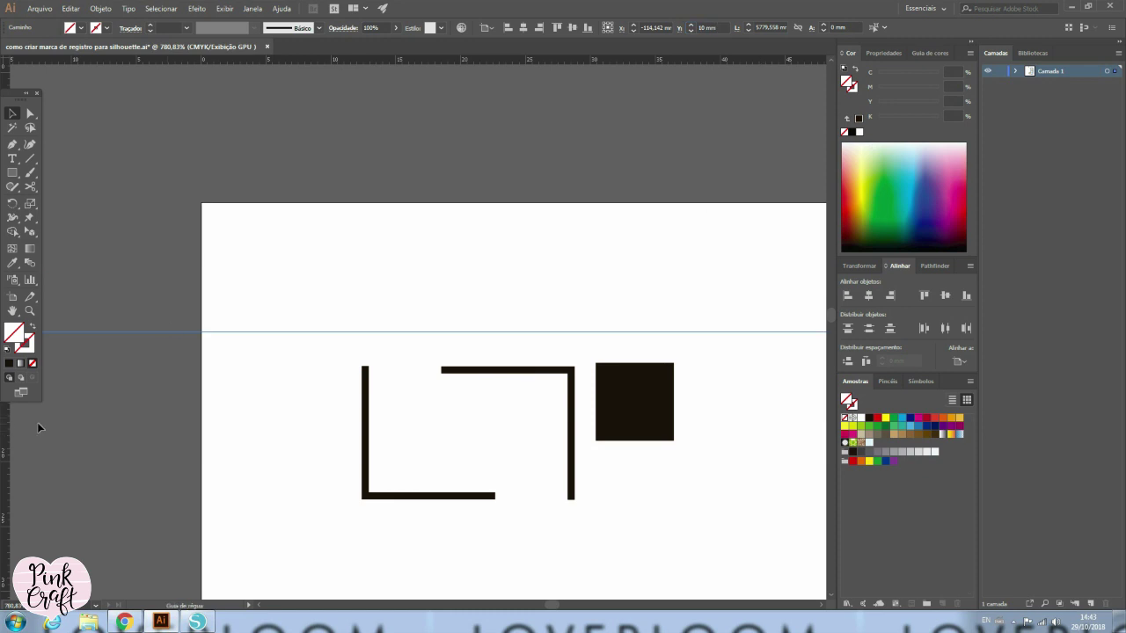
- Add a vertical guide 10 mm in from the page's left edge
{"action": "left_click_drag", "start_coordinate": [177, 432], "coordinate": [286, 433]}
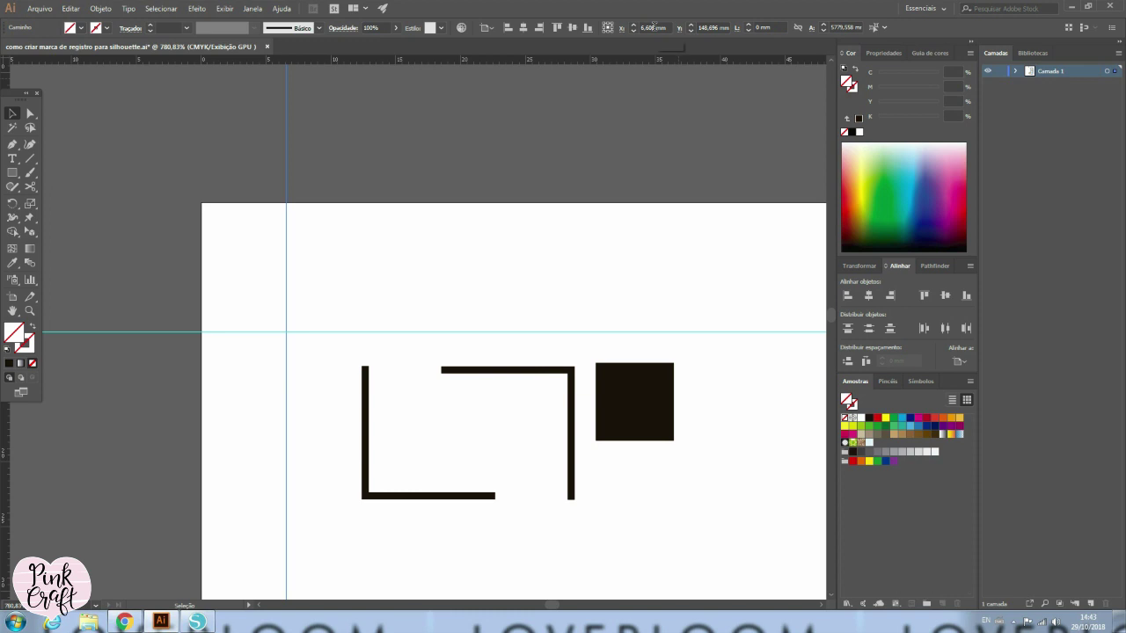
{"action": "double_click", "coordinate": [652, 27]}
{"action": "key", "text": "BackSpace"}
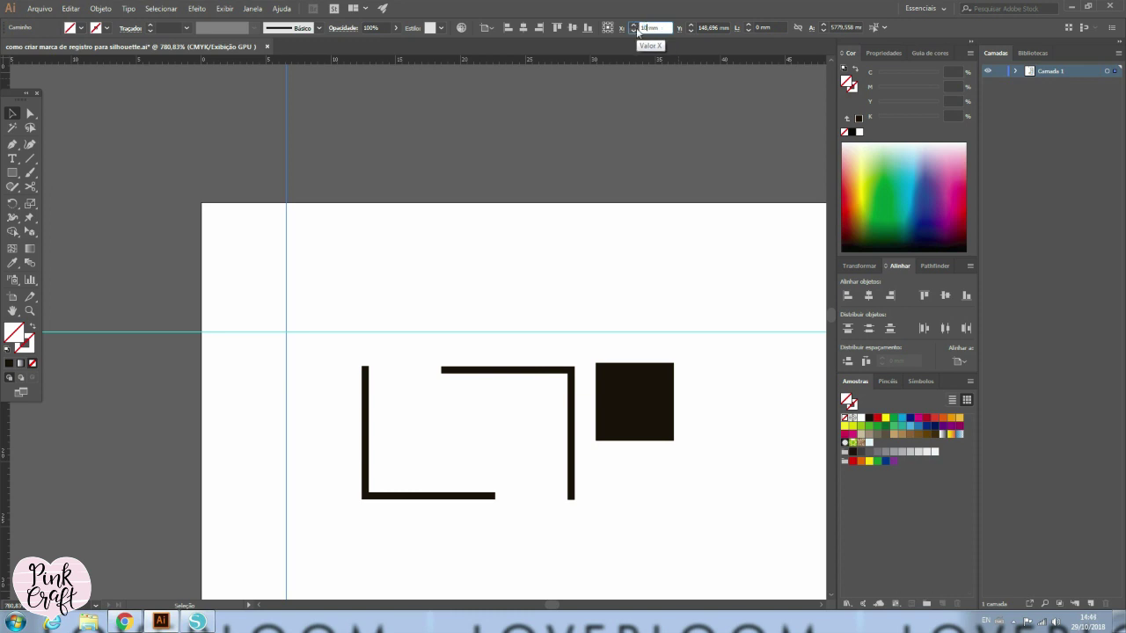
{"action": "key", "text": "Return"}
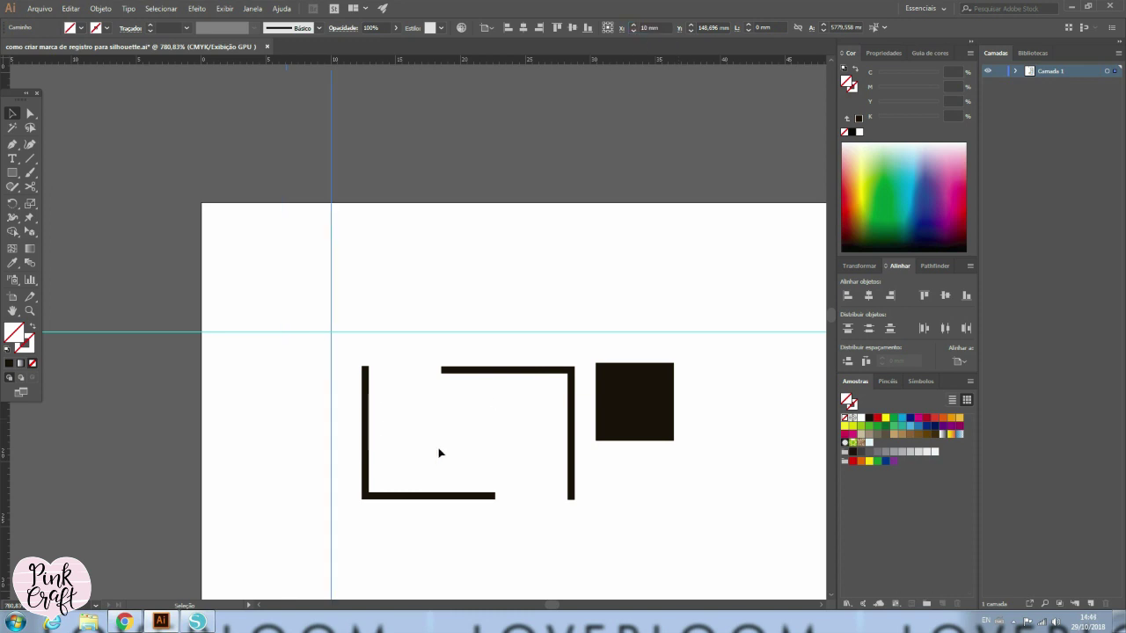
- Snap the L bracket onto the crossing of the 10 mm guides
{"action": "left_click_drag", "start_coordinate": [362, 444], "coordinate": [483, 517]}
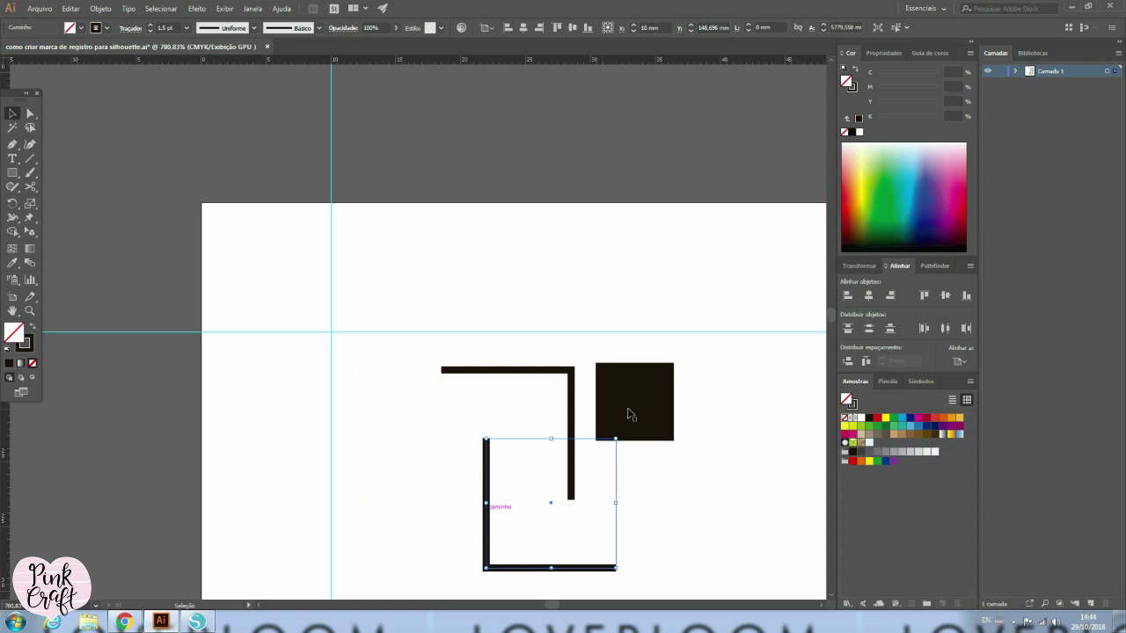
{"action": "left_click_drag", "start_coordinate": [421, 378], "coordinate": [333, 356]}
{"action": "left_click_drag", "start_coordinate": [349, 371], "coordinate": [374, 385]}
{"action": "key", "text": "a"}
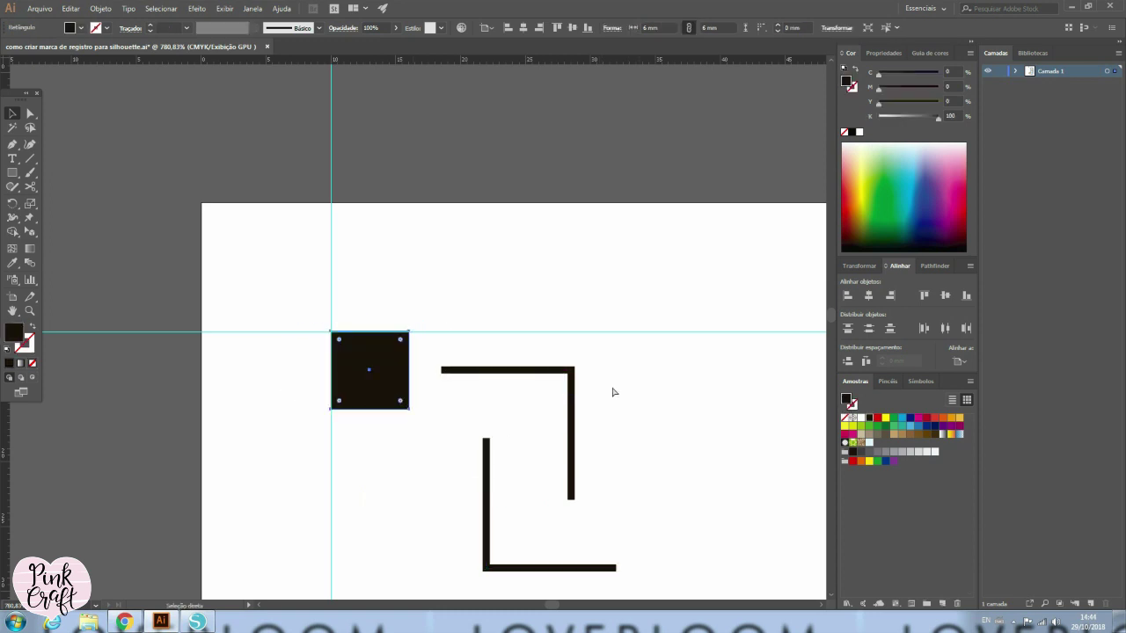
- Move the upper corner mark to the page's top-right and the L mark to its bottom-left
{"action": "key", "text": "ctrl+minus"}
{"action": "key", "text": "ctrl+minus"}
{"action": "key", "text": "ctrl+minus"}
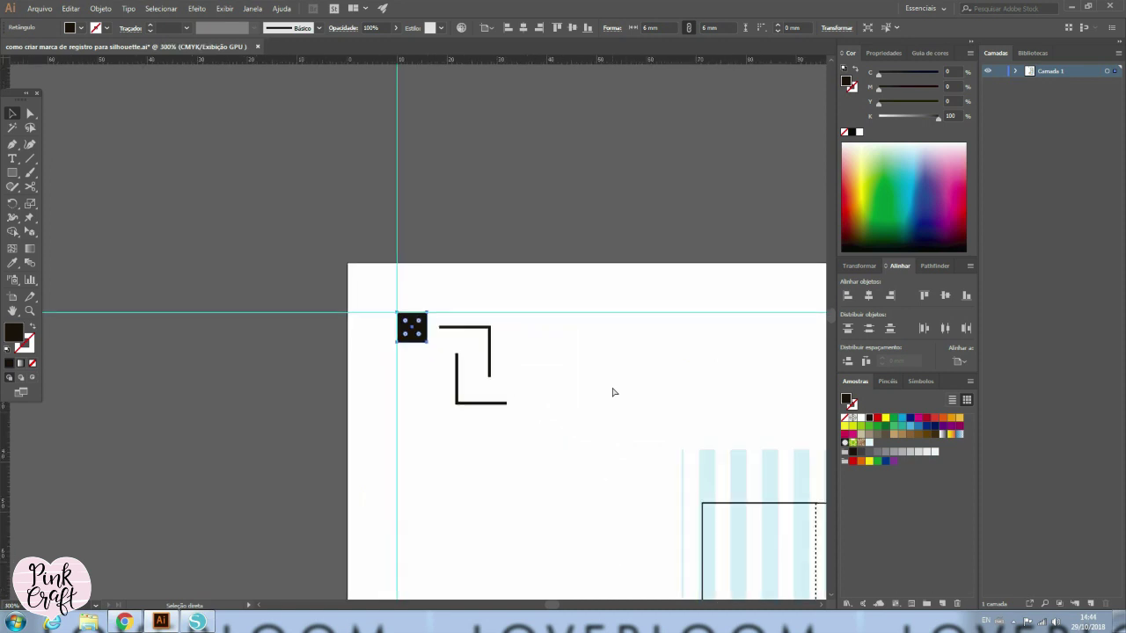
{"action": "key", "text": "ctrl+minus"}
{"action": "key", "text": "ctrl+minus"}
{"action": "key", "text": "ctrl+minus"}
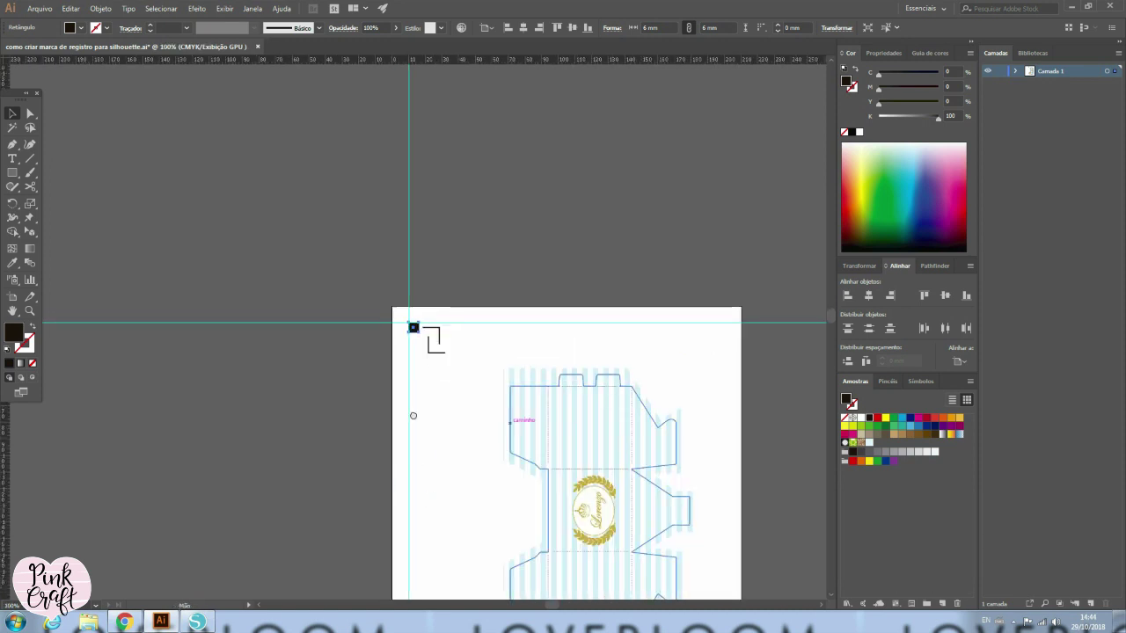
{"action": "left_click_drag", "start_coordinate": [413, 414], "coordinate": [334, 282]}
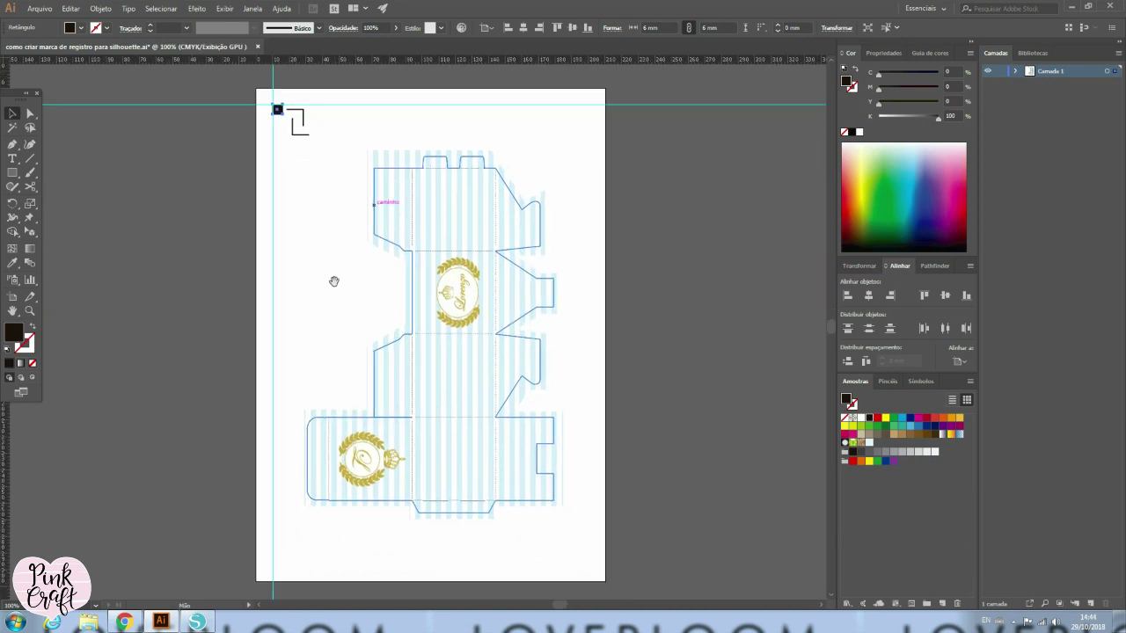
{"action": "left_click", "coordinate": [310, 125]}
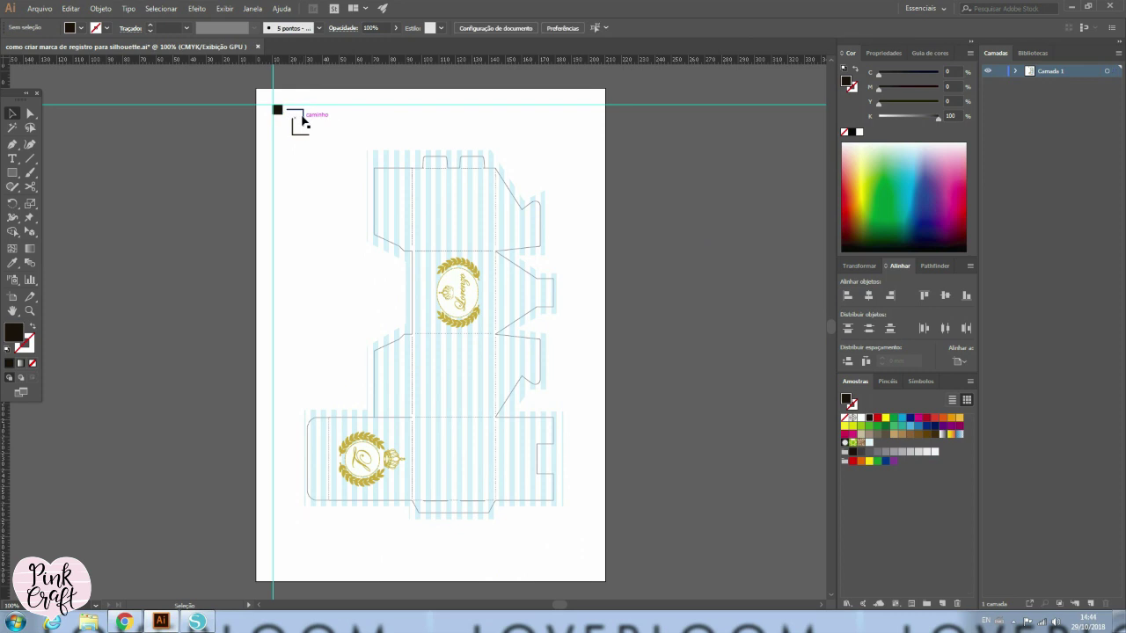
{"action": "left_click_drag", "start_coordinate": [303, 121], "coordinate": [576, 116]}
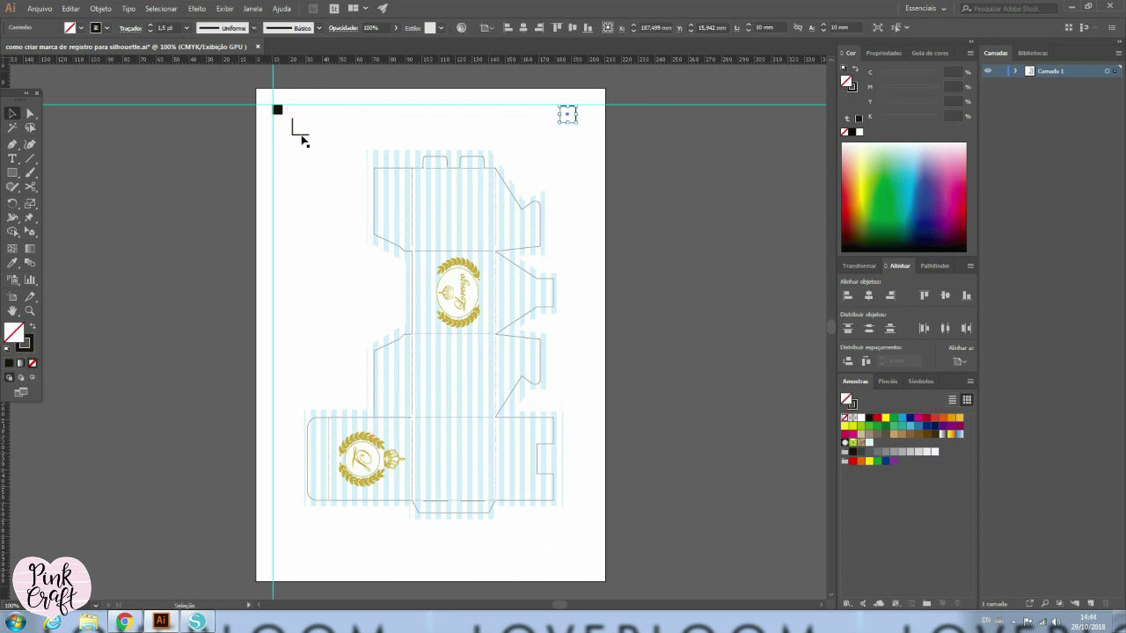
{"action": "left_click_drag", "start_coordinate": [301, 134], "coordinate": [283, 570]}
- Zoom in closely on the bottom-left L mark
{"action": "key", "text": "ctrl+plus"}
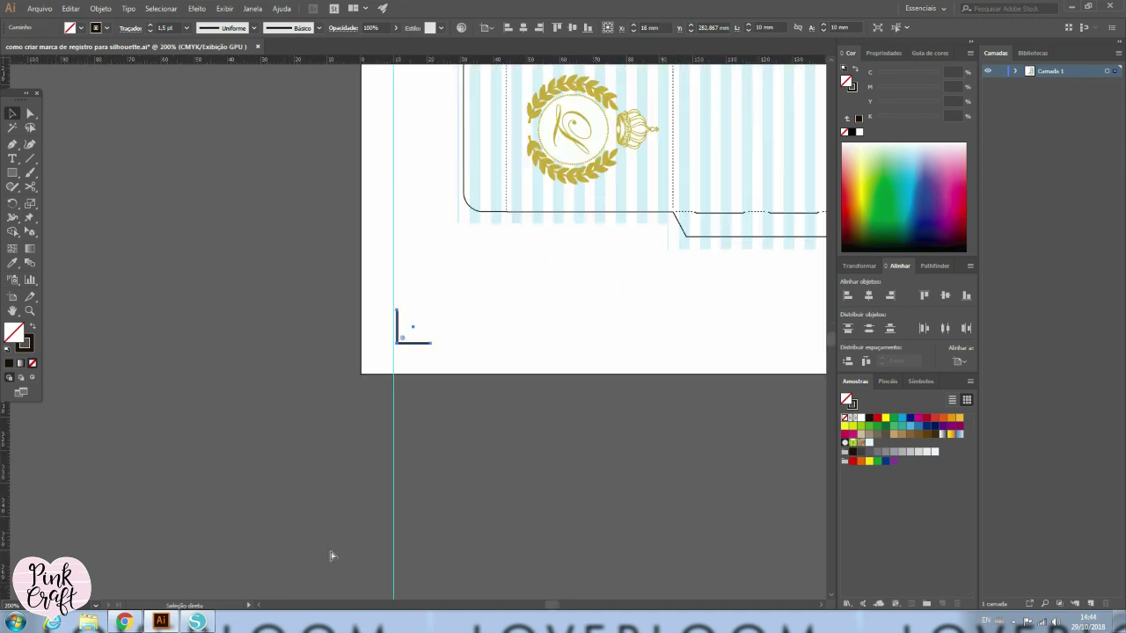
{"action": "key", "text": "ctrl+plus"}
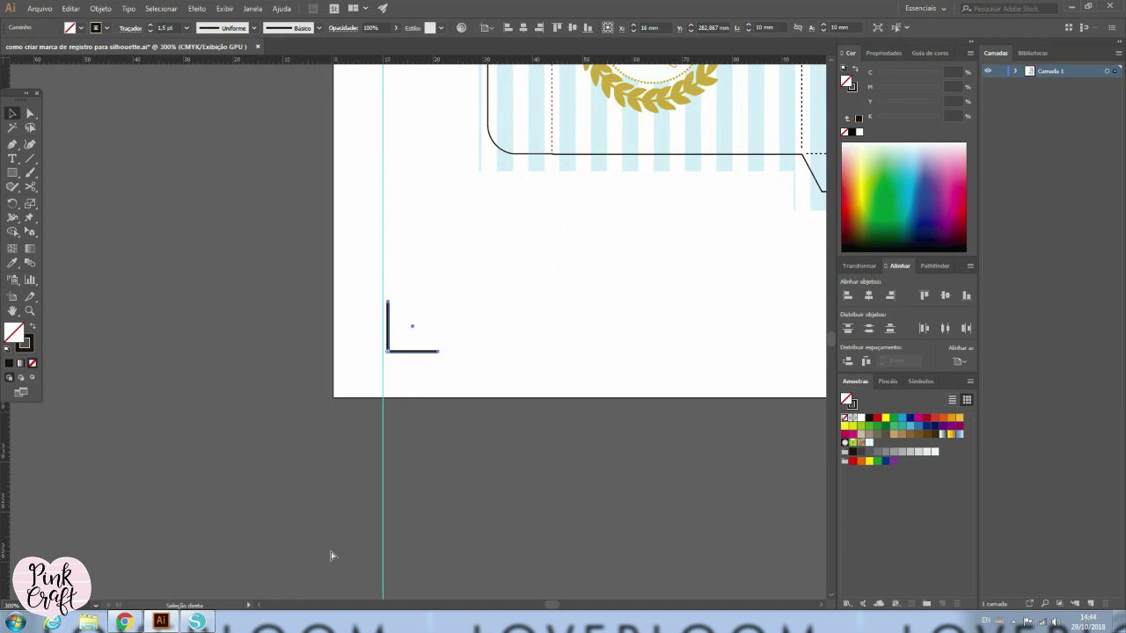
{"action": "key", "text": "ctrl+plus"}
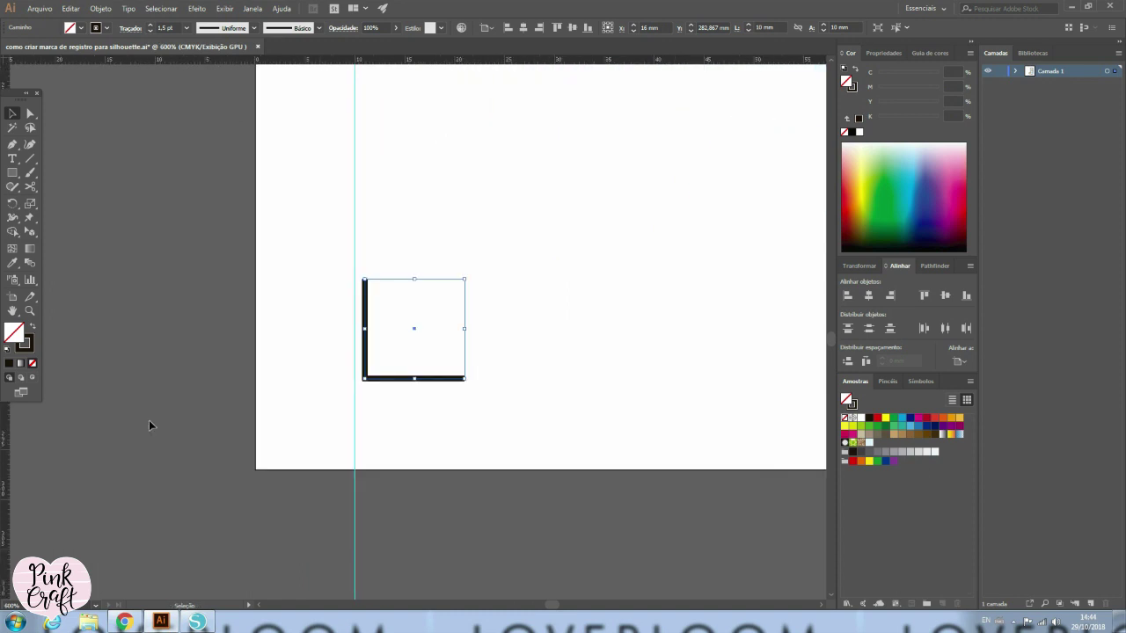
{"action": "left_click", "coordinate": [12, 115]}
{"action": "left_click_drag", "start_coordinate": [215, 61], "coordinate": [228, 404]}
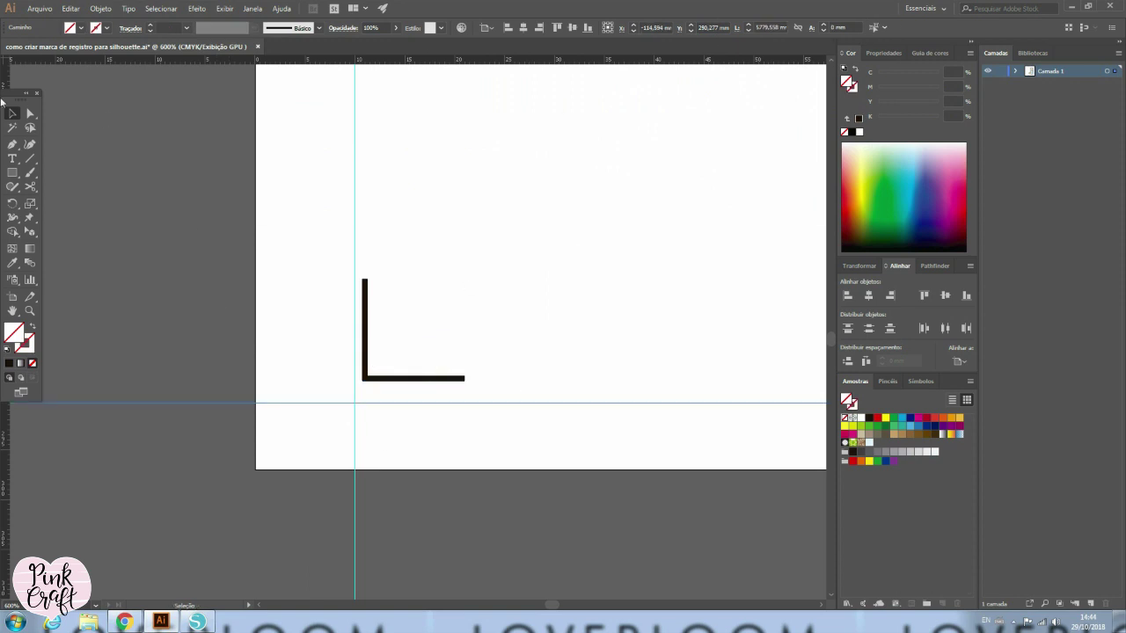
- Set a horizontal guide at -10 mm and snap the L mark onto its crossing with the vertical guide
{"action": "left_click_drag", "start_coordinate": [5, 60], "coordinate": [255, 470]}
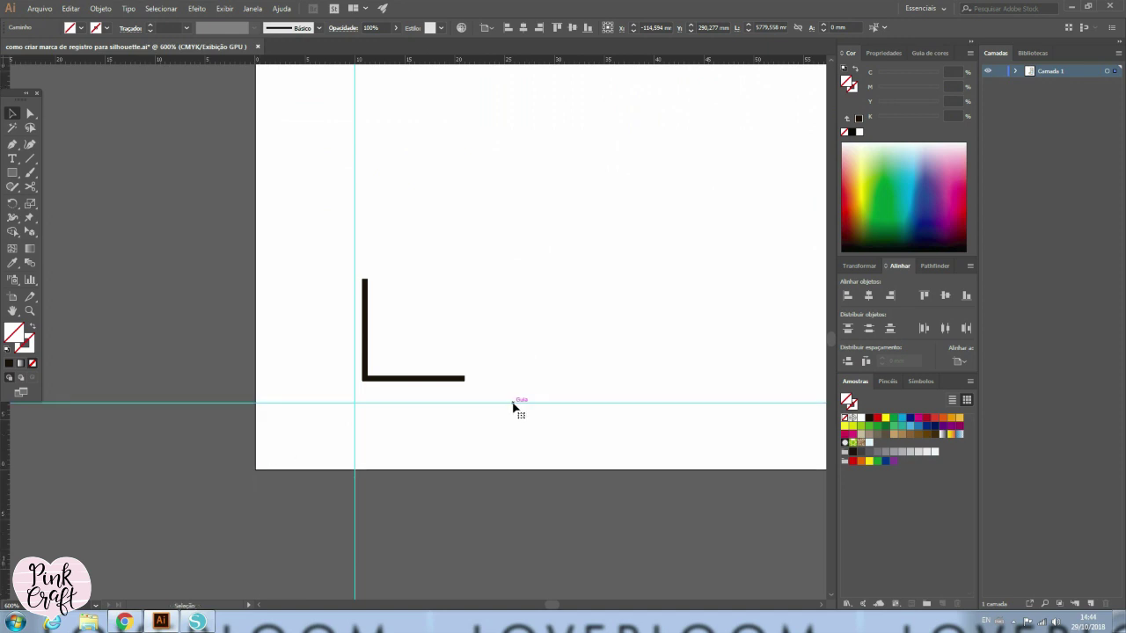
{"action": "left_click_drag", "start_coordinate": [514, 405], "coordinate": [512, 395]}
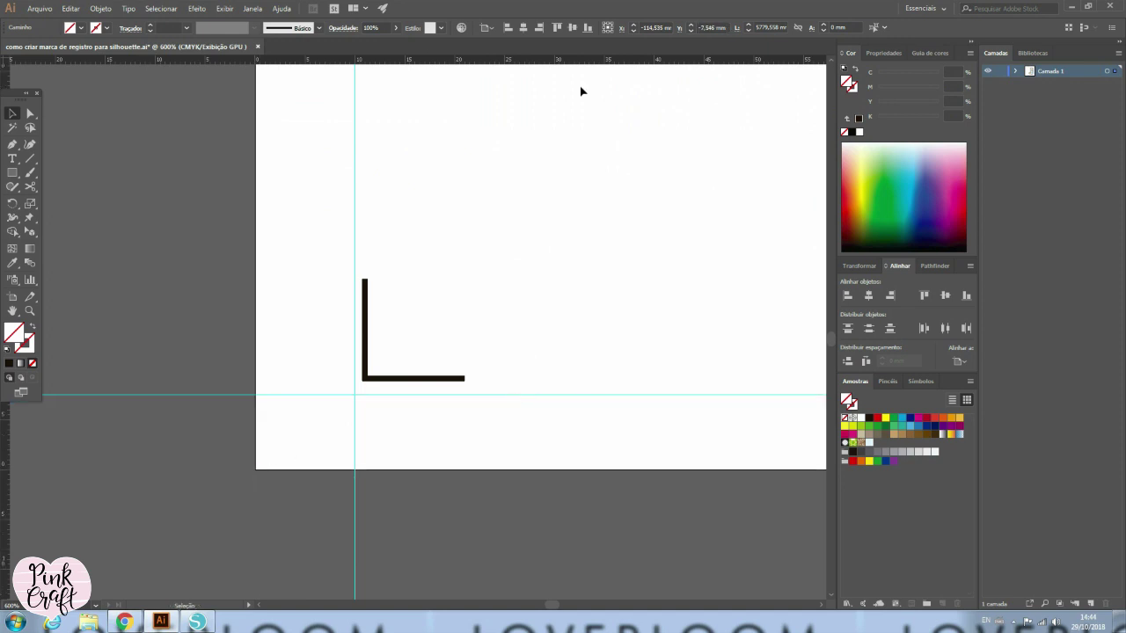
{"action": "double_click", "coordinate": [710, 28]}
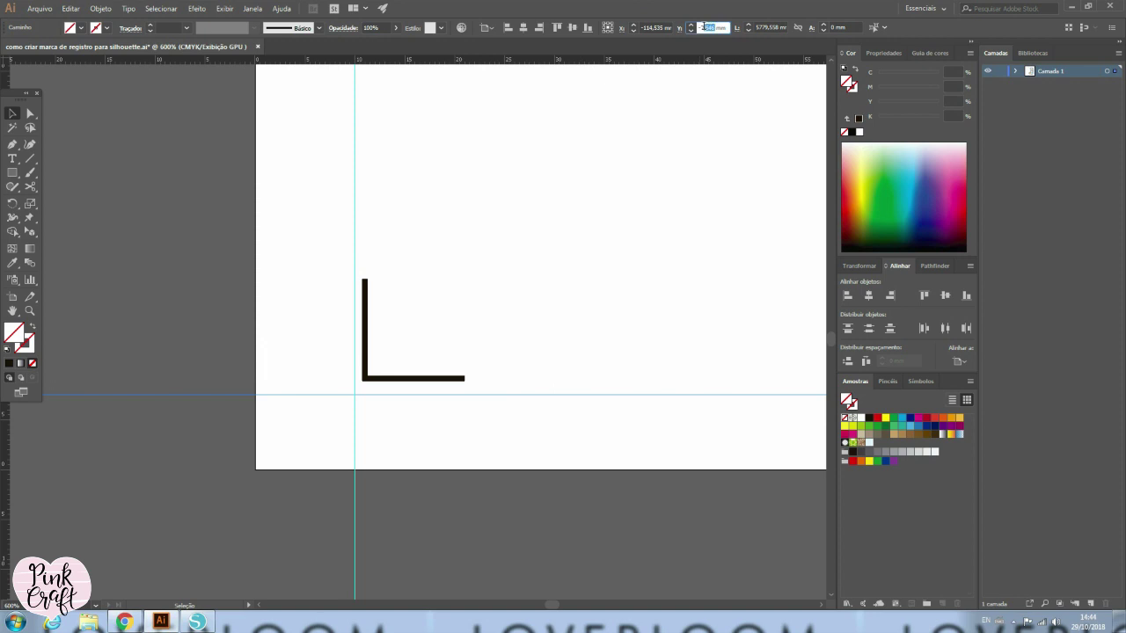
{"action": "key", "text": "BackSpace"}
{"action": "type", "text": "-10"}
{"action": "key", "text": "Return"}
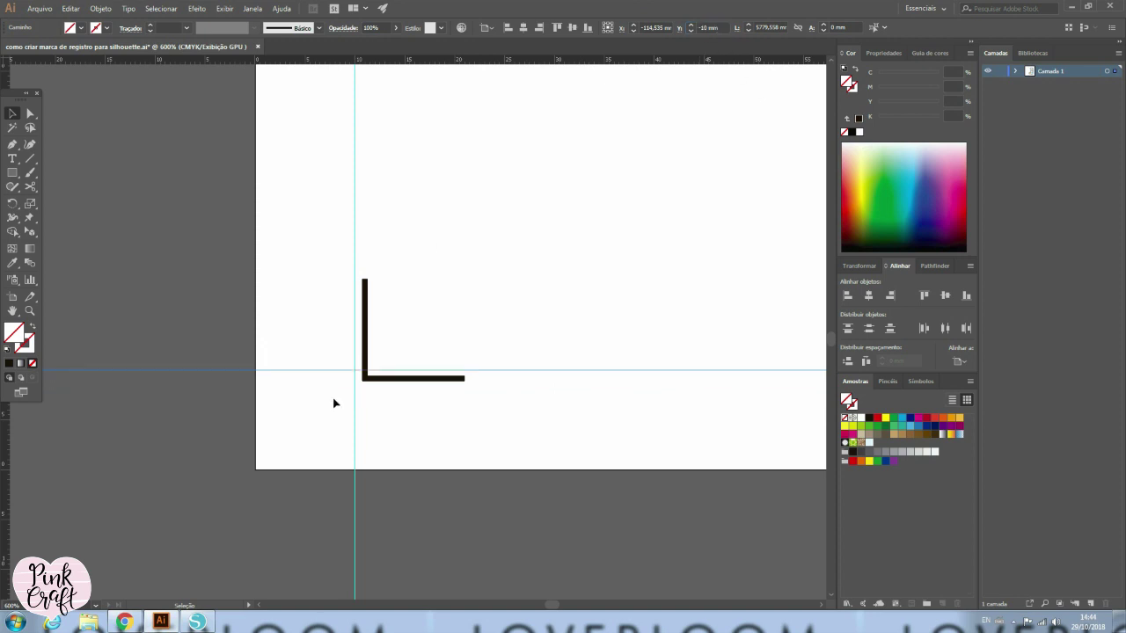
{"action": "left_click_drag", "start_coordinate": [438, 384], "coordinate": [425, 374]}
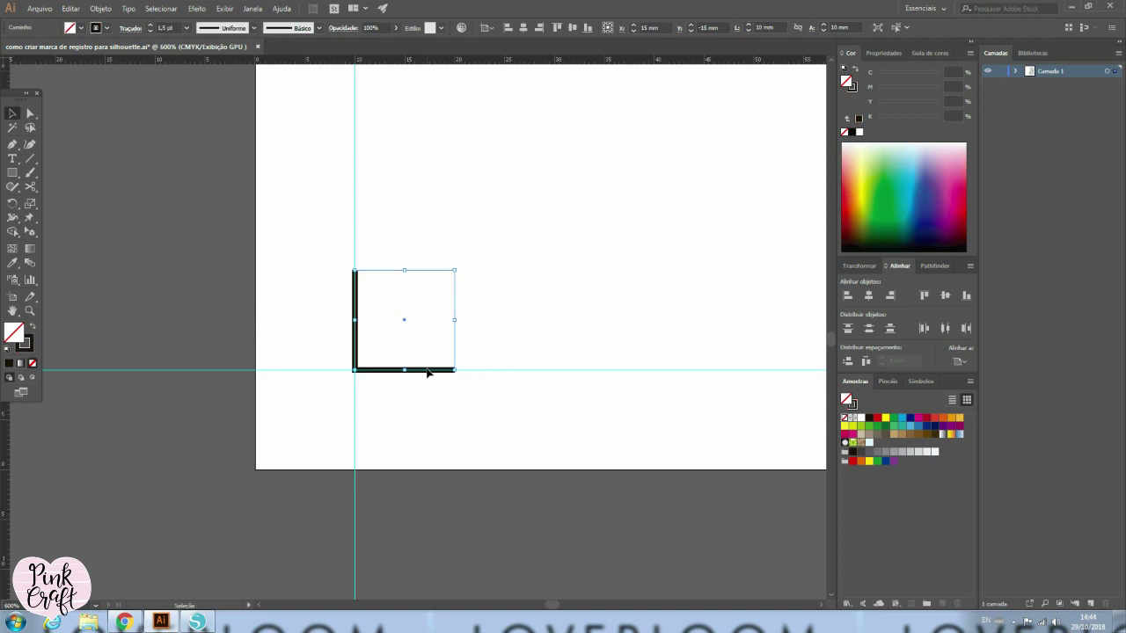
{"action": "key", "text": "a"}
{"action": "scroll", "coordinate": [510, 323], "scroll_direction": "down", "scroll_amount": 2}
- Zoom in closely on the top-right corner mark
{"action": "scroll", "coordinate": [510, 322], "scroll_direction": "down", "scroll_amount": 2}
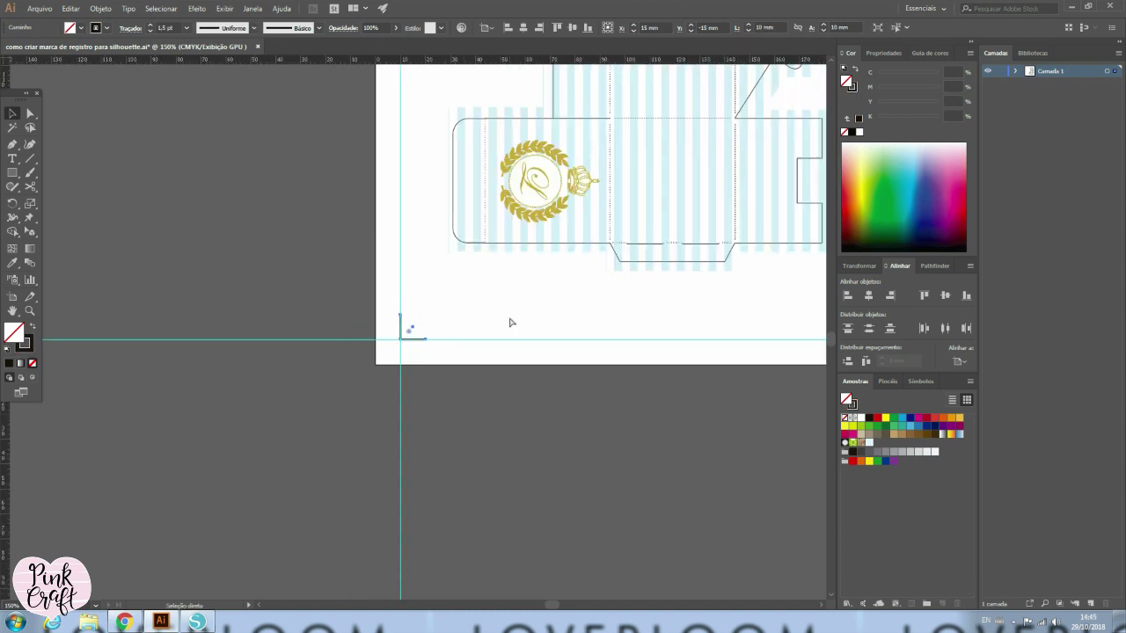
{"action": "scroll", "coordinate": [510, 322], "scroll_direction": "down", "scroll_amount": 2}
{"action": "scroll", "coordinate": [595, 178], "scroll_direction": "down", "scroll_amount": 1}
{"action": "scroll", "coordinate": [211, 211], "scroll_direction": "up", "scroll_amount": 1}
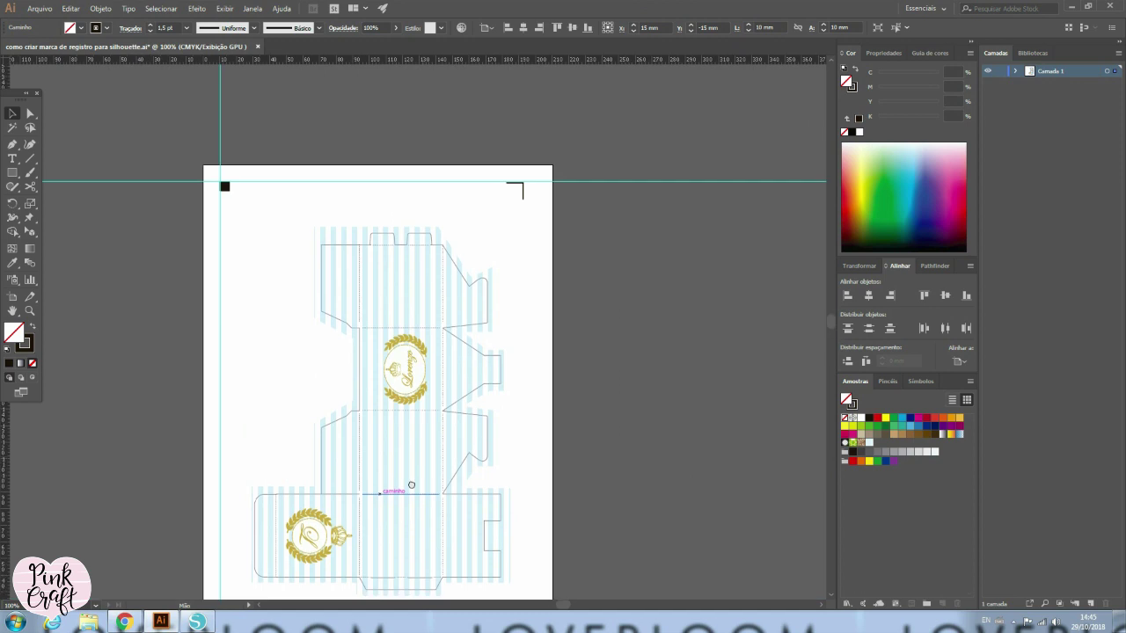
{"action": "left_click", "coordinate": [29, 311]}
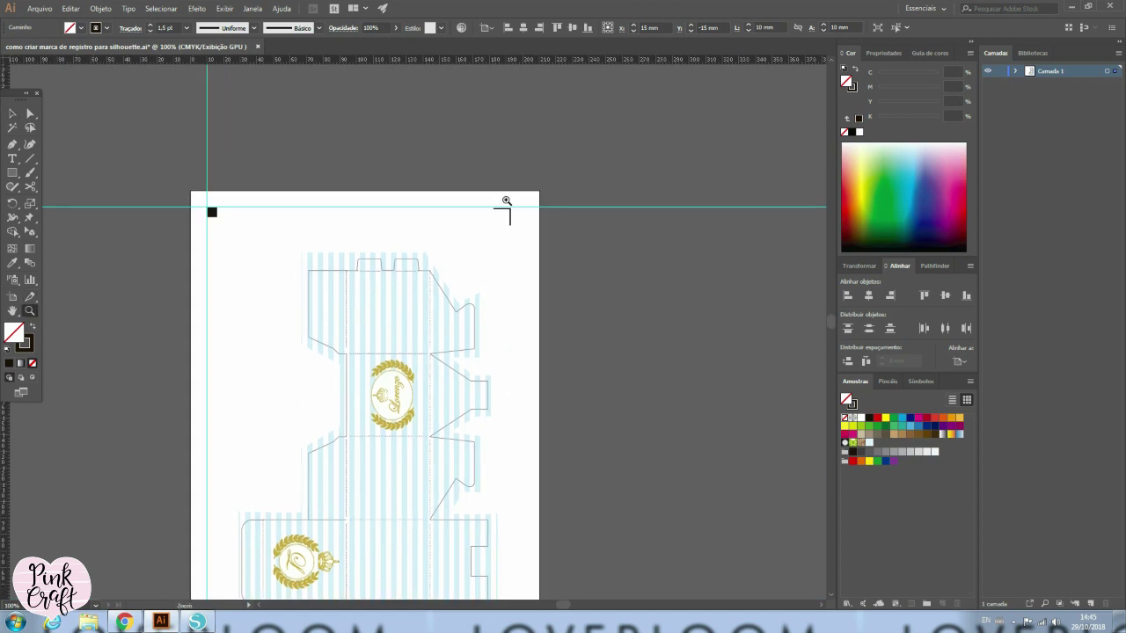
{"action": "left_click_drag", "start_coordinate": [503, 216], "coordinate": [682, 257]}
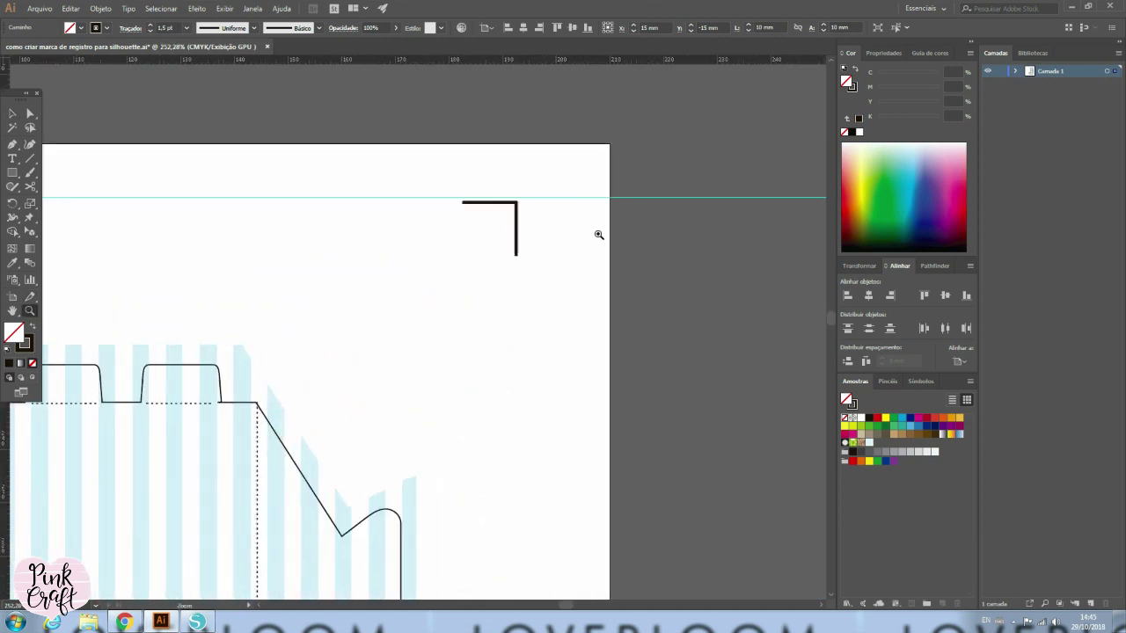
{"action": "left_click_drag", "start_coordinate": [511, 215], "coordinate": [596, 234]}
{"action": "left_click", "coordinate": [12, 114]}
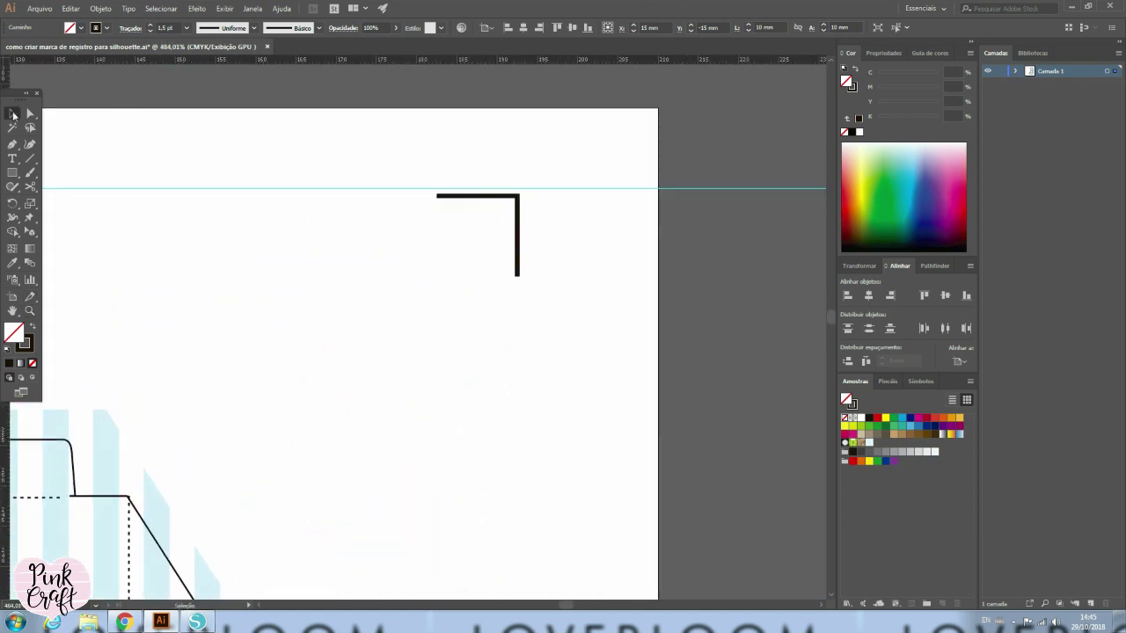
{"action": "left_click", "coordinate": [9, 427]}
- Add a vertical guide at X -10 mm near the page's right edge
{"action": "left_click_drag", "start_coordinate": [9, 427], "coordinate": [597, 385]}
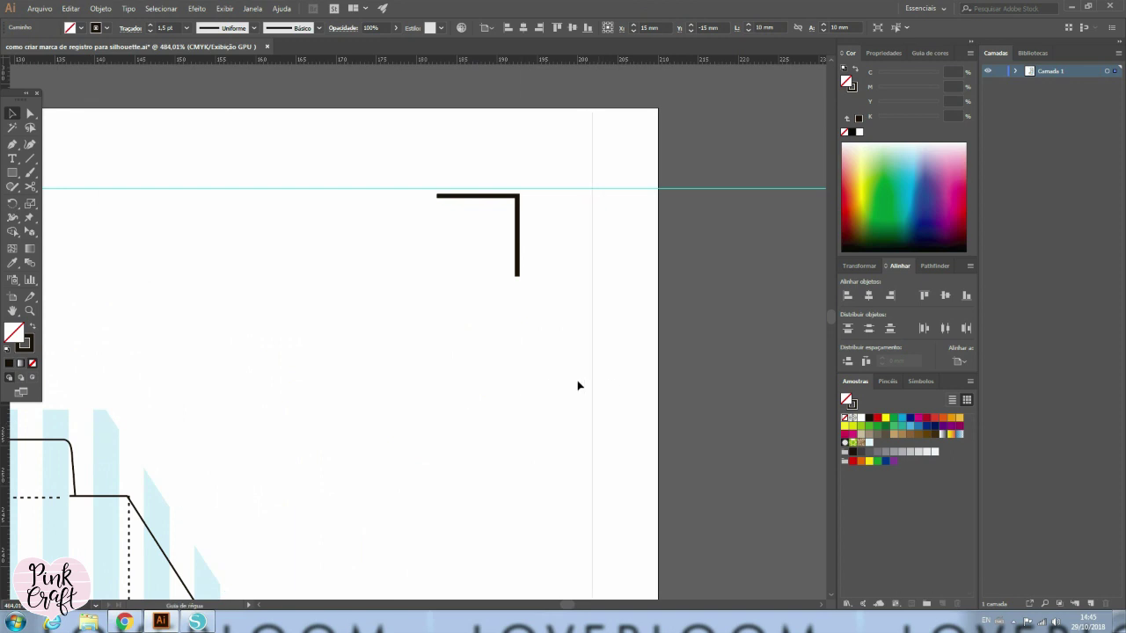
{"action": "left_click_drag", "start_coordinate": [597, 385], "coordinate": [577, 384]}
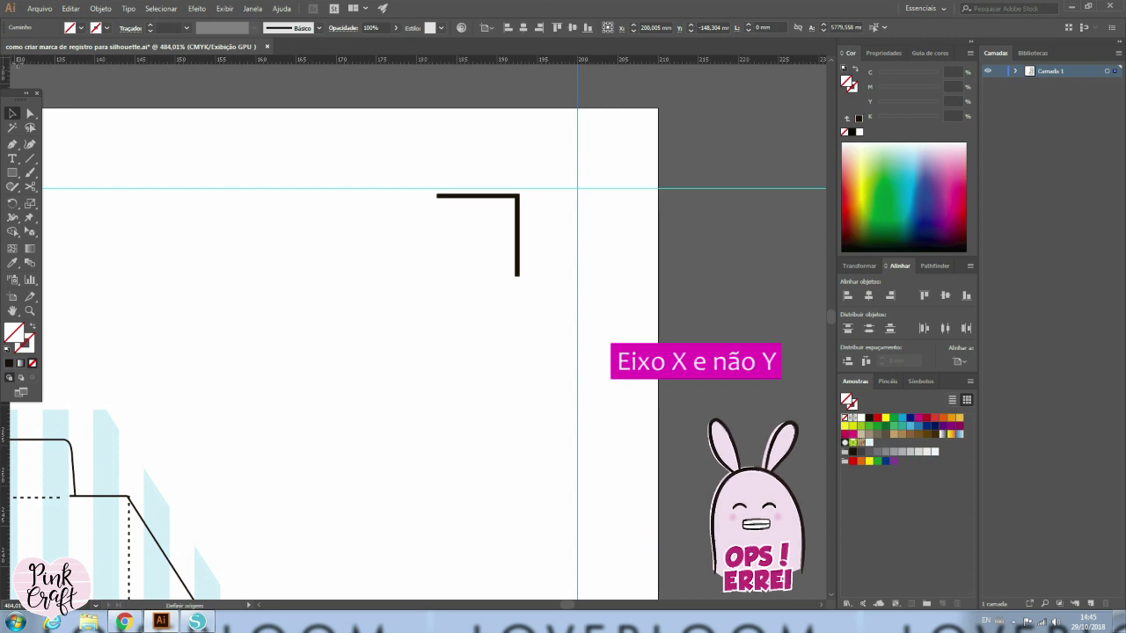
{"action": "left_click_drag", "start_coordinate": [16, 63], "coordinate": [657, 107]}
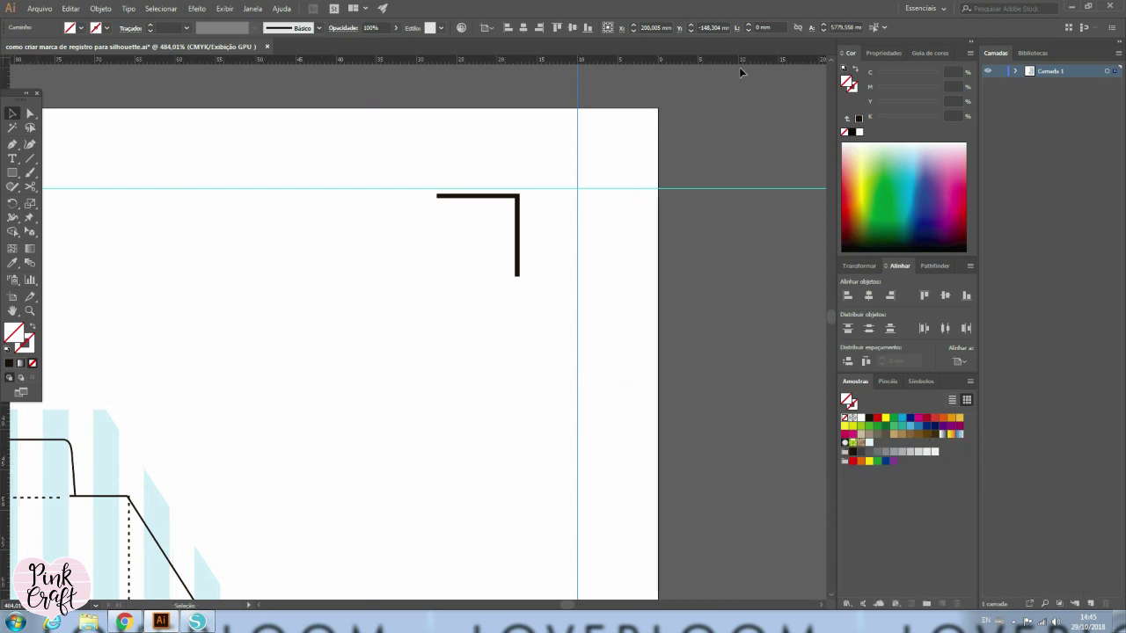
{"action": "left_click_drag", "start_coordinate": [577, 172], "coordinate": [601, 172]}
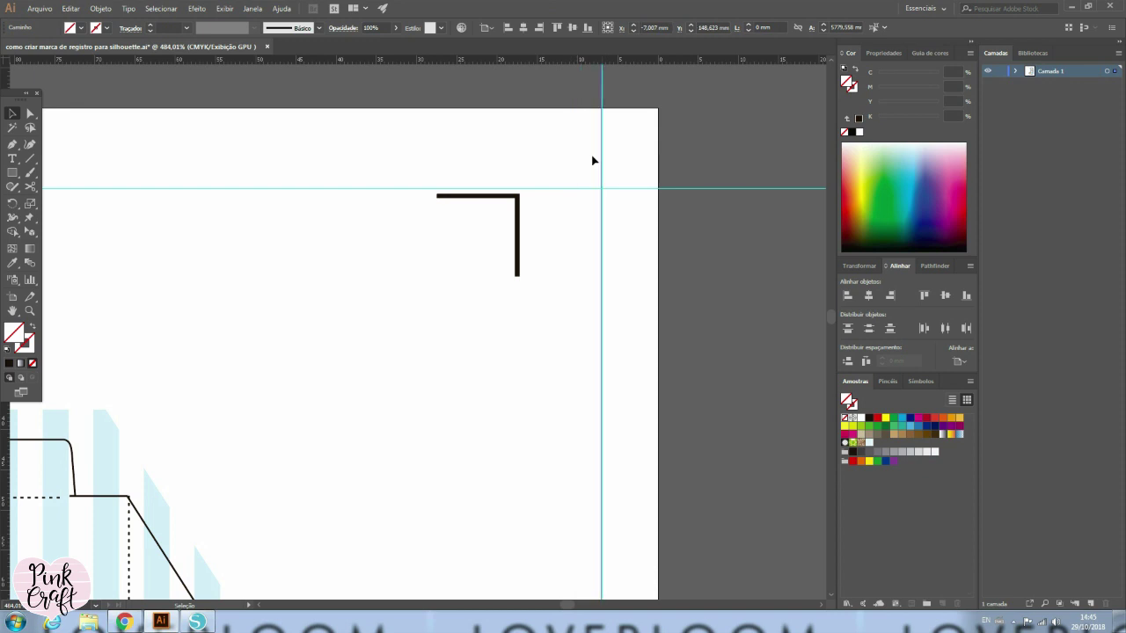
{"action": "left_click", "coordinate": [643, 27]}
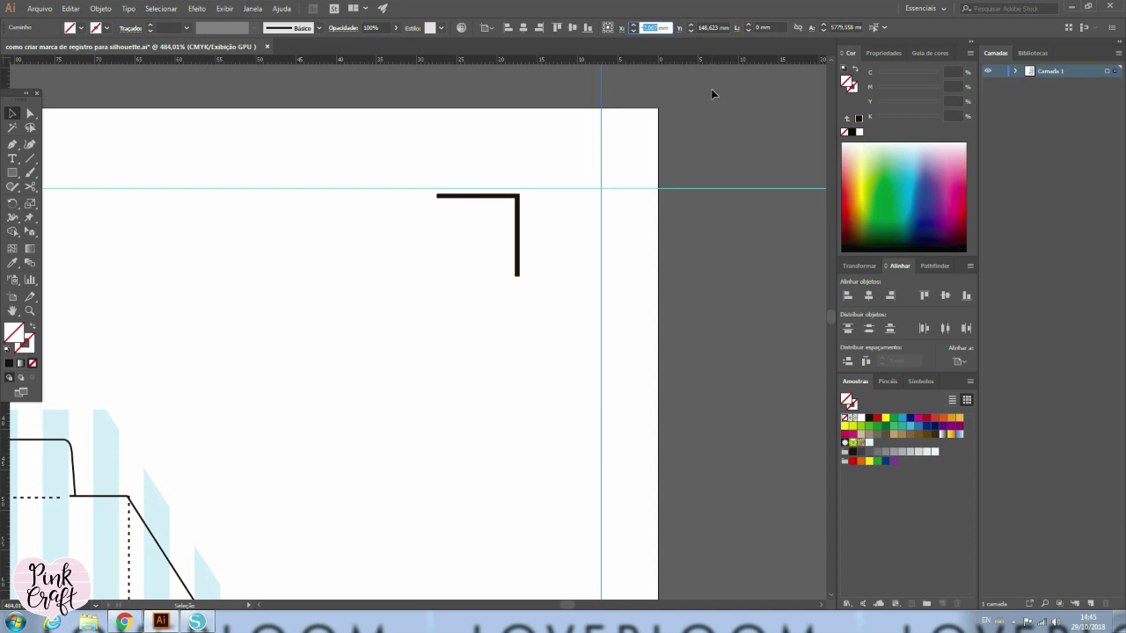
{"action": "type", "text": "-10"}
{"action": "key", "text": "Return"}
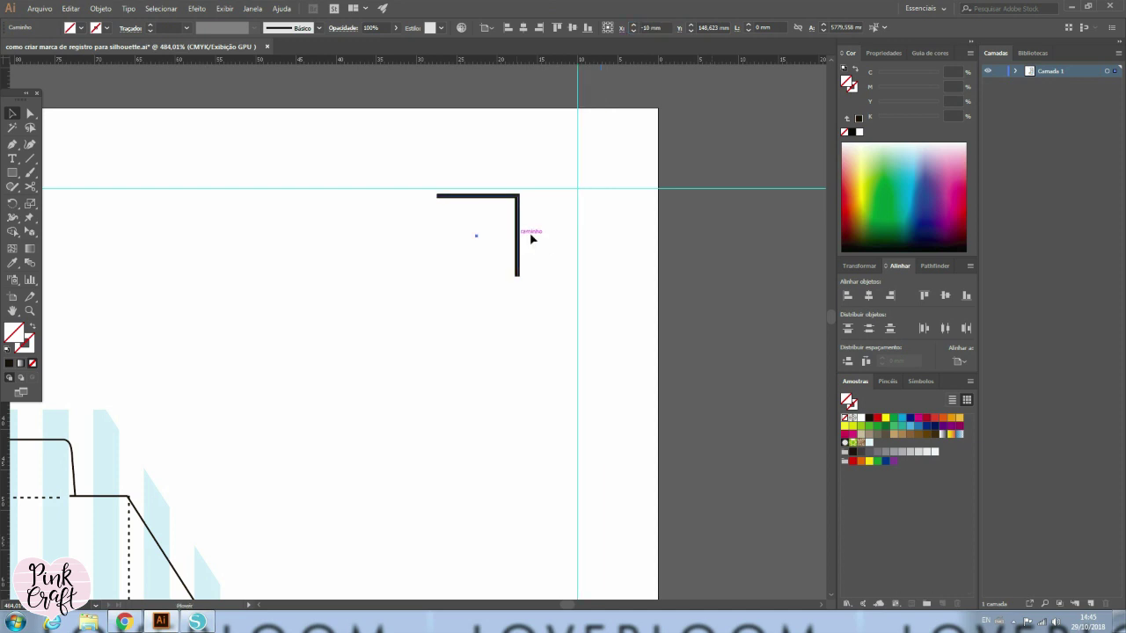
- Snap the top-right corner mark onto the guide crossing and deselect it
{"action": "left_click_drag", "start_coordinate": [517, 238], "coordinate": [579, 232]}
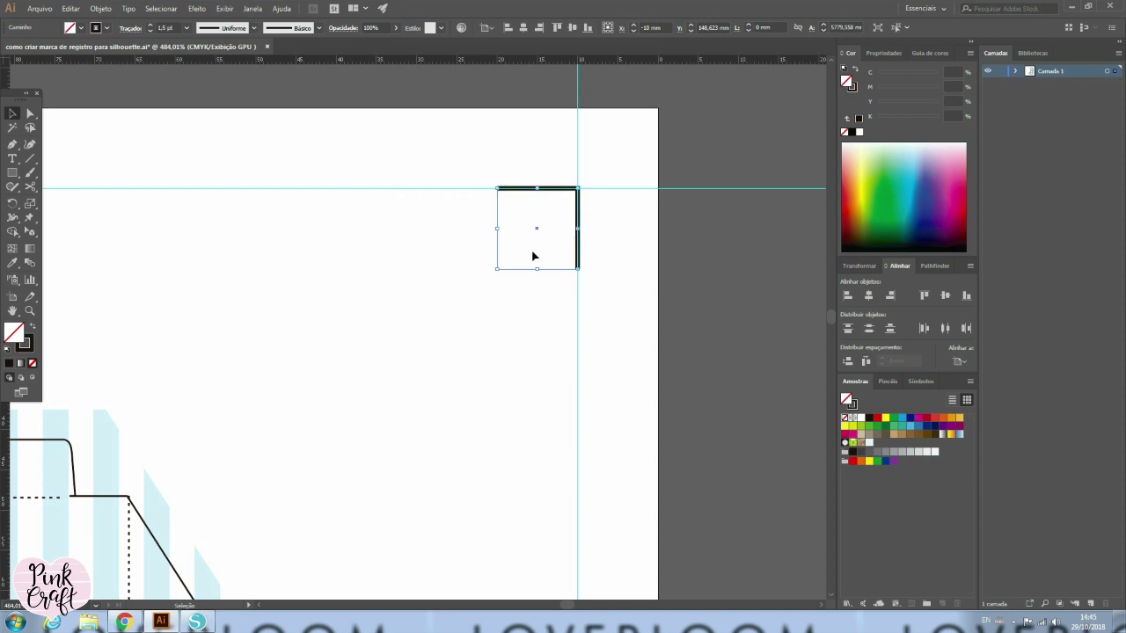
{"action": "left_click", "coordinate": [431, 322]}
{"action": "scroll", "coordinate": [431, 322], "scroll_direction": "down", "scroll_amount": 1}
- Alt-drag the A4 artboard with the Artboard tool to copy it and its artwork to the right
{"action": "scroll", "coordinate": [431, 323], "scroll_direction": "down", "scroll_amount": 2}
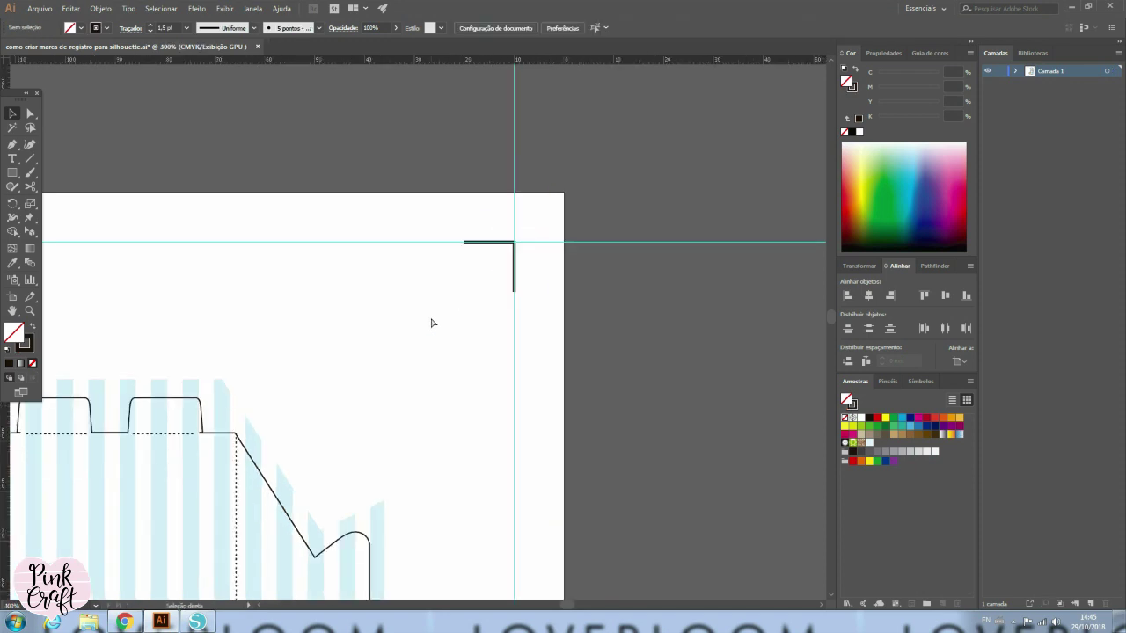
{"action": "scroll", "coordinate": [431, 322], "scroll_direction": "down", "scroll_amount": 2}
{"action": "scroll", "coordinate": [431, 323], "scroll_direction": "down", "scroll_amount": 2}
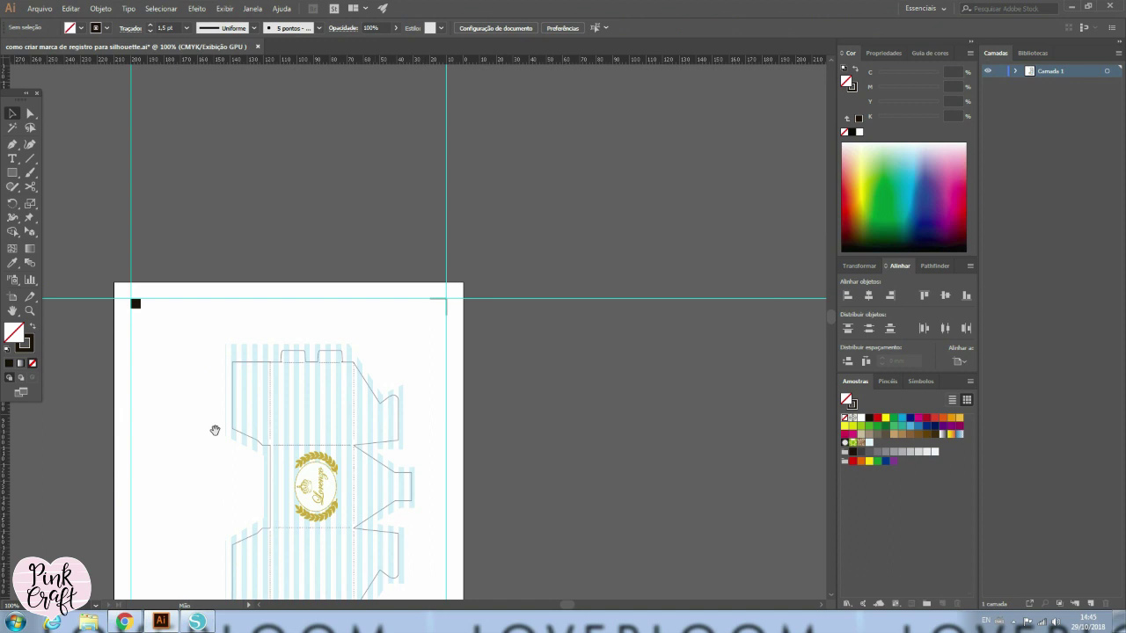
{"action": "mouse_move", "coordinate": [189, 409]}
{"action": "left_mouse_down"}
{"action": "mouse_move", "coordinate": [299, 292]}
{"action": "mouse_move", "coordinate": [307, 250]}
{"action": "left_mouse_up"}
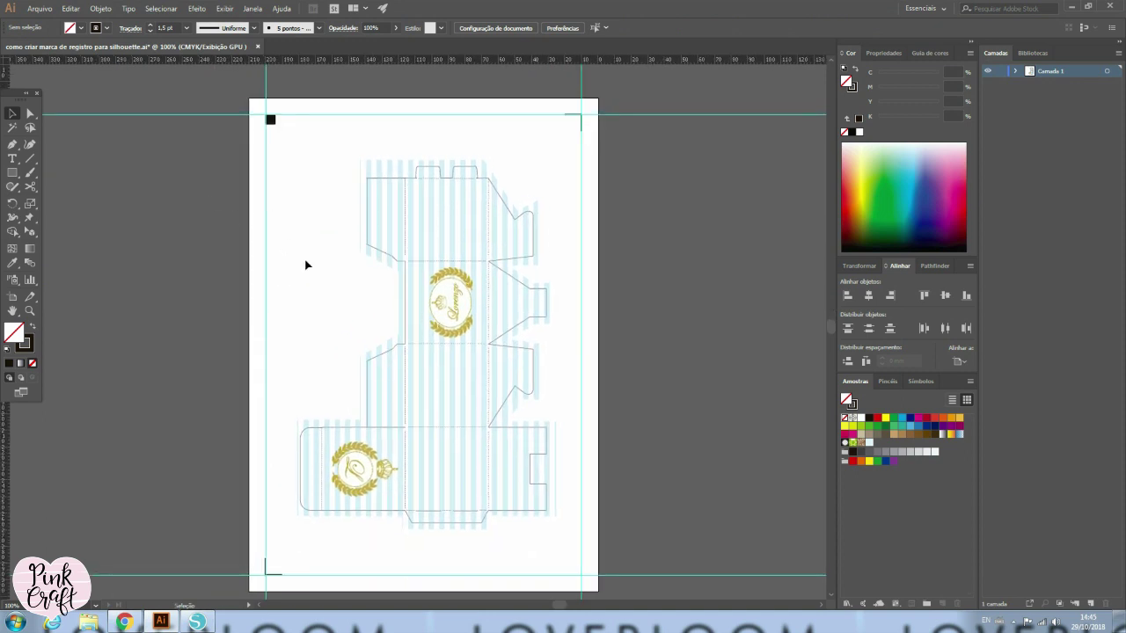
{"action": "left_click_drag", "start_coordinate": [308, 260], "coordinate": [176, 251]}
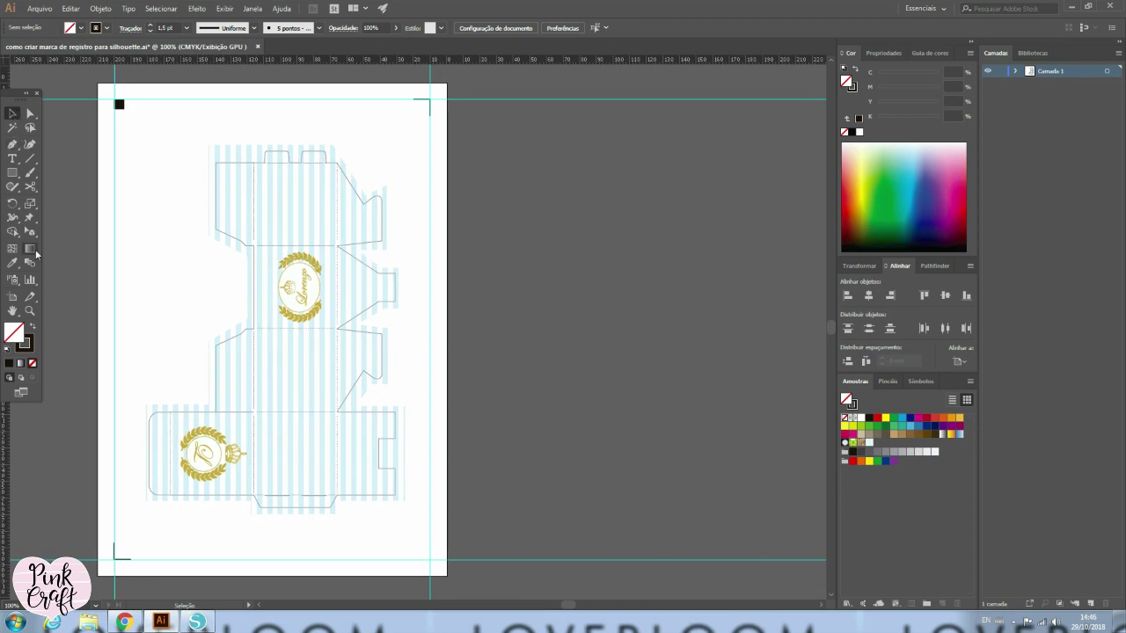
{"action": "left_click", "coordinate": [13, 299]}
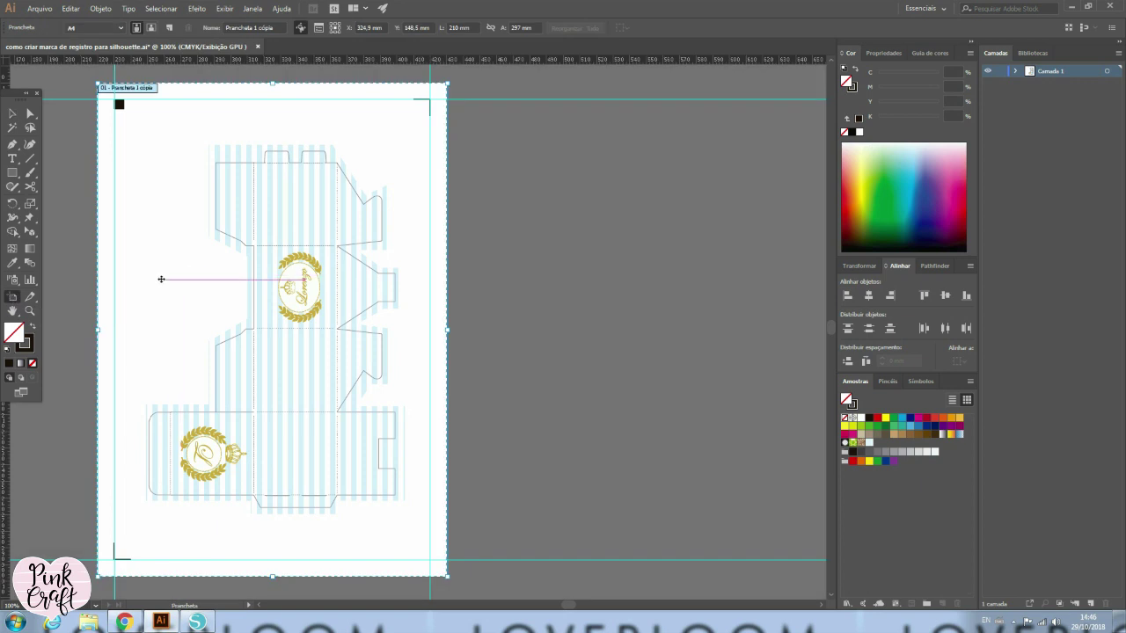
{"action": "left_click_drag", "start_coordinate": [174, 283], "coordinate": [527, 289]}
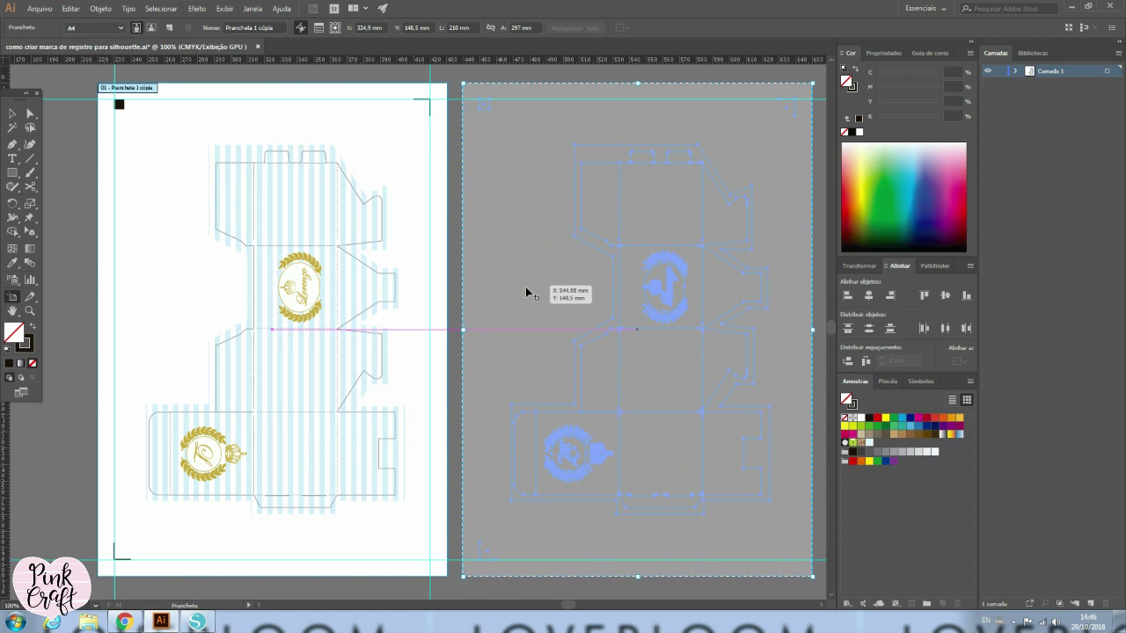
{"action": "left_click_drag", "start_coordinate": [526, 289], "coordinate": [525, 287]}
{"action": "left_click", "coordinate": [12, 113]}
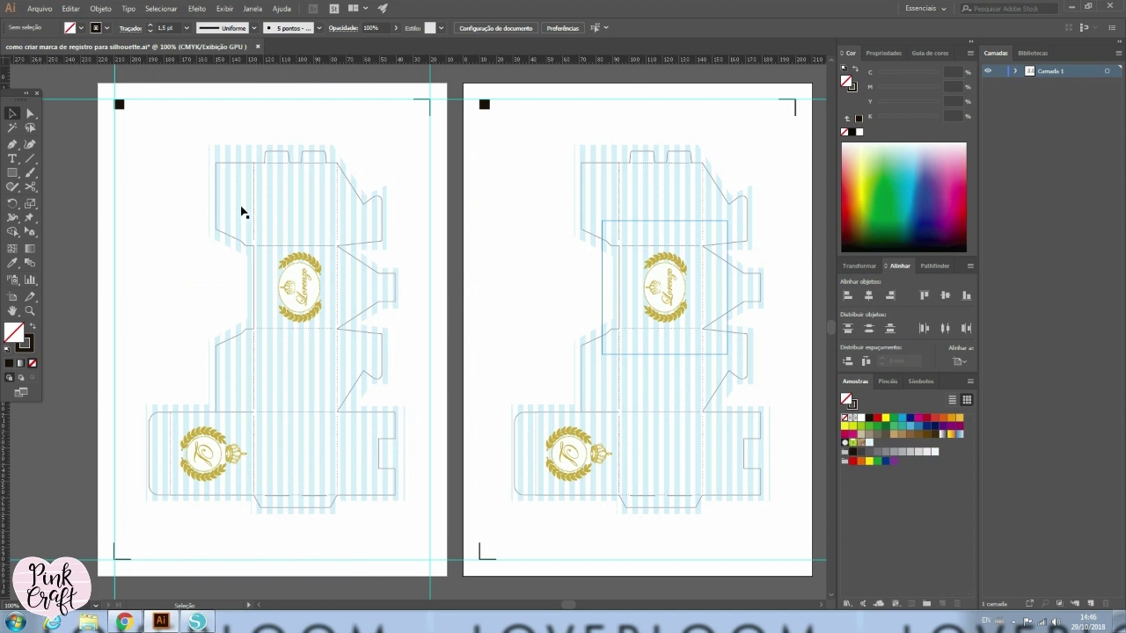
- Delete the box's cut outline from the left artboard
{"action": "left_click", "coordinate": [231, 344]}
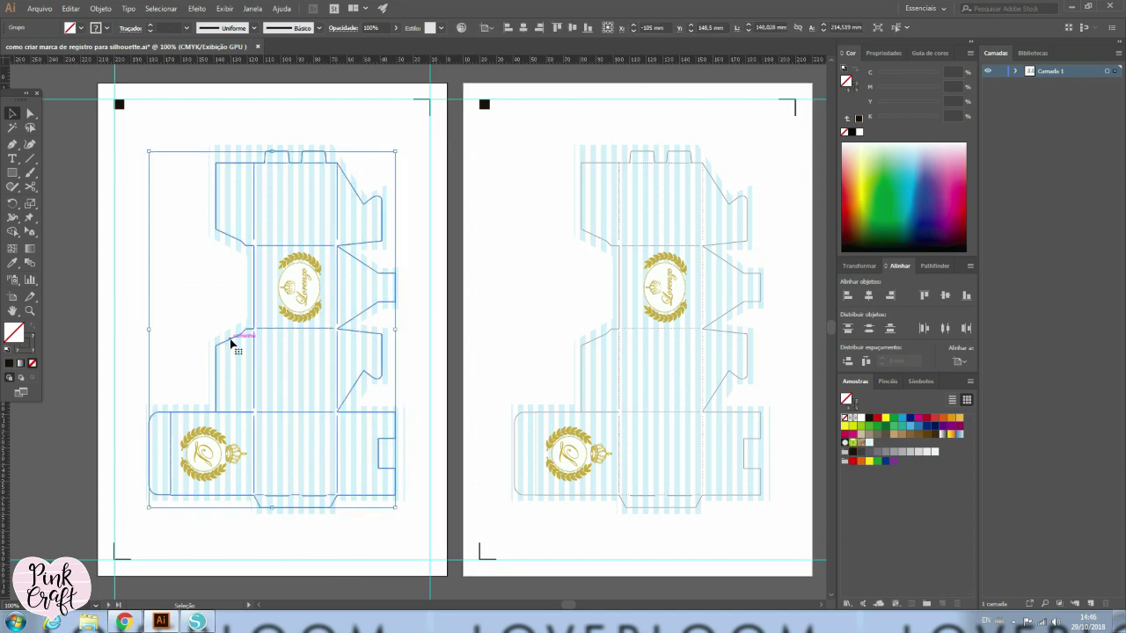
{"action": "key", "text": "Delete"}
{"action": "key", "text": "ctrl+z"}
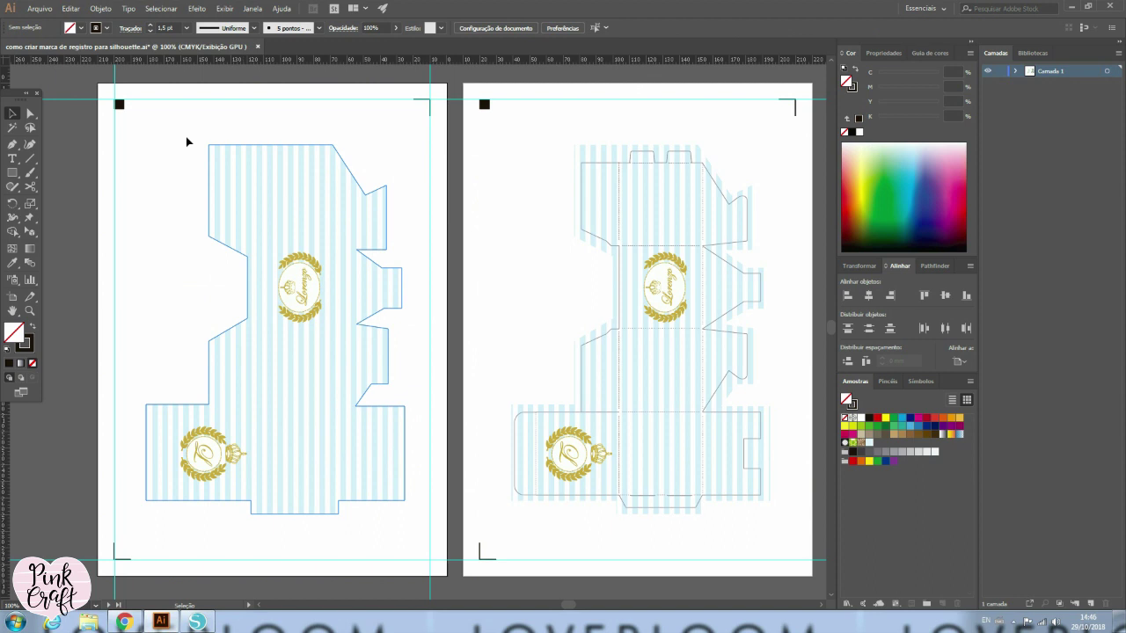
{"action": "key", "text": "ctrl+shift+z"}
- Delete the stripes and logos from the right artboard, keeping only the cut lines
{"action": "left_click", "coordinate": [485, 105]}
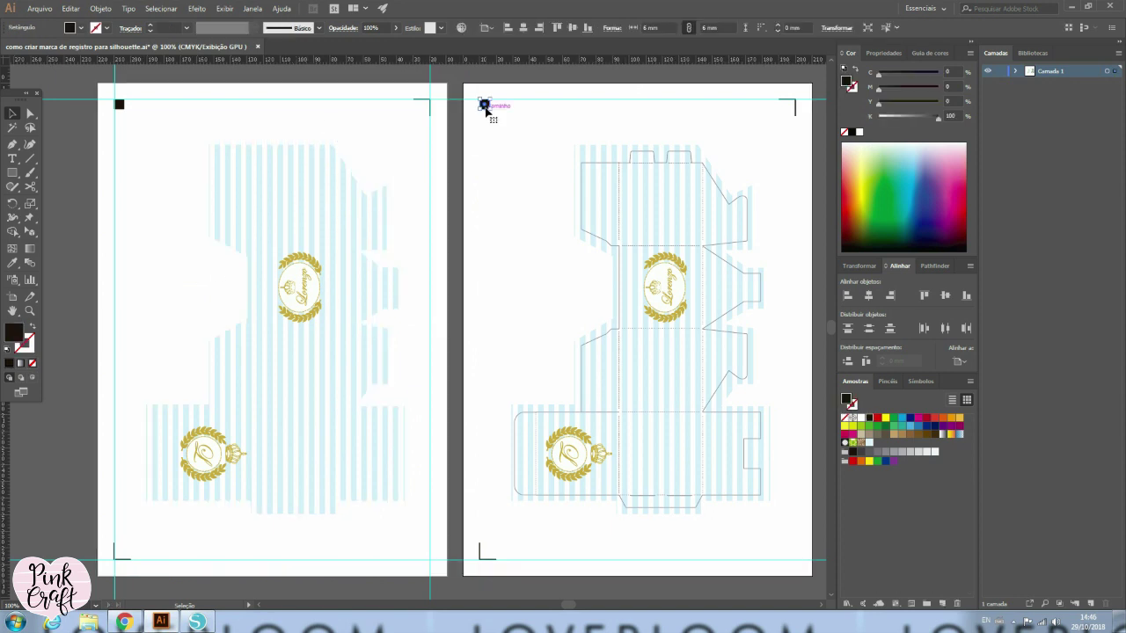
{"action": "left_click", "coordinate": [791, 107]}
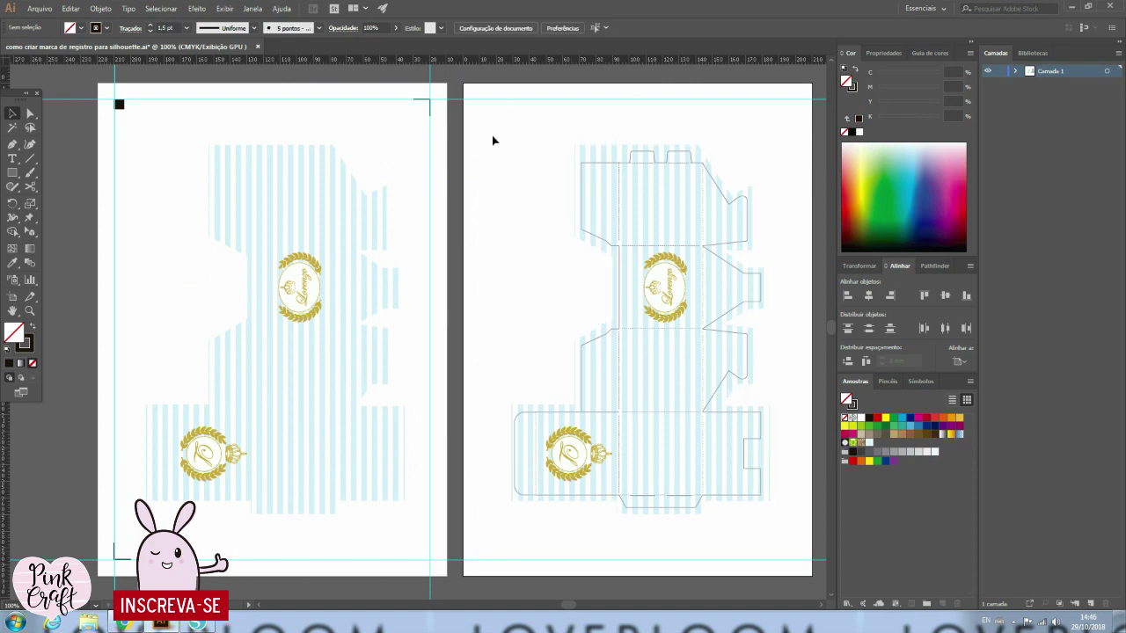
{"action": "left_click_drag", "start_coordinate": [493, 138], "coordinate": [763, 543]}
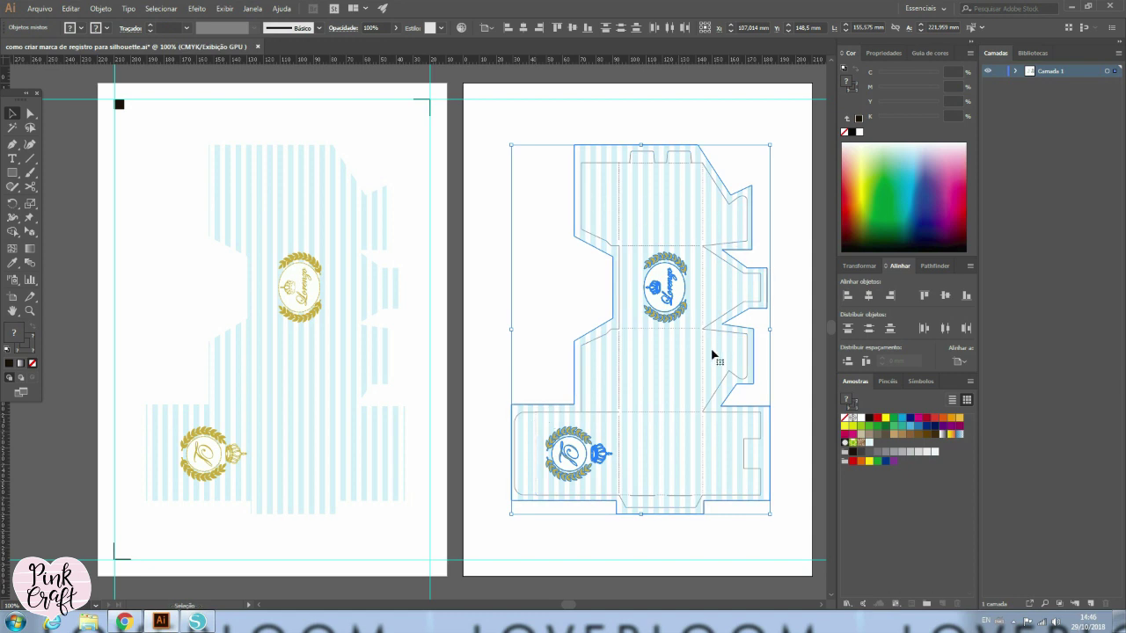
{"action": "key", "text": "Delete"}
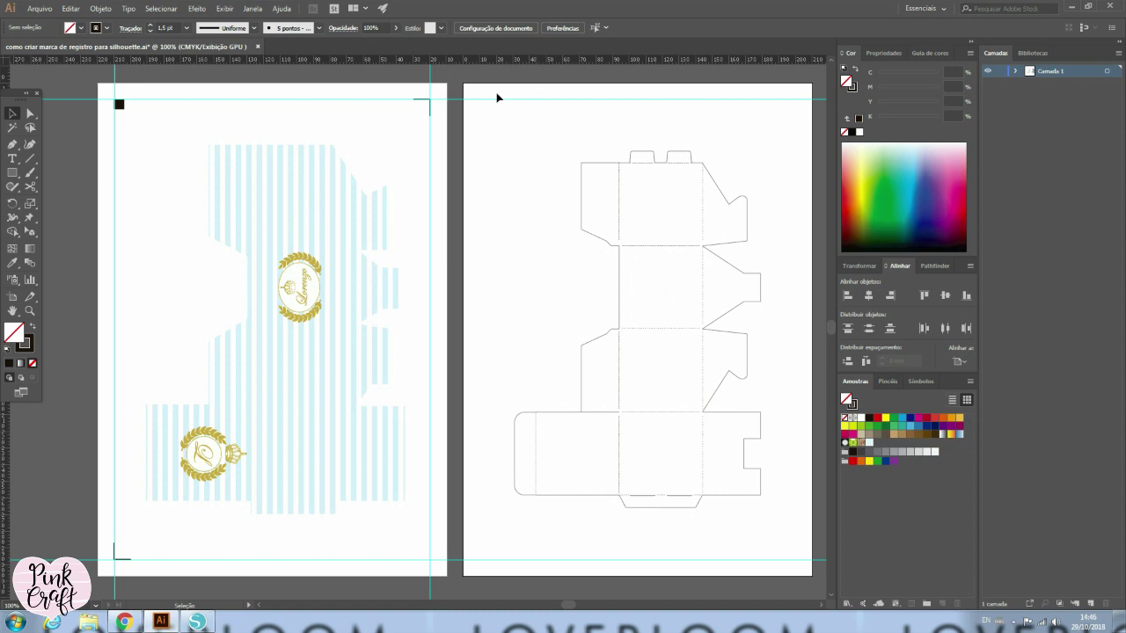
- Draw a rectangle matching the right artboard's edges around the box cut lines, then deselect it
{"action": "left_click", "coordinate": [12, 174]}
{"action": "left_click_drag", "start_coordinate": [462, 80], "coordinate": [811, 576]}
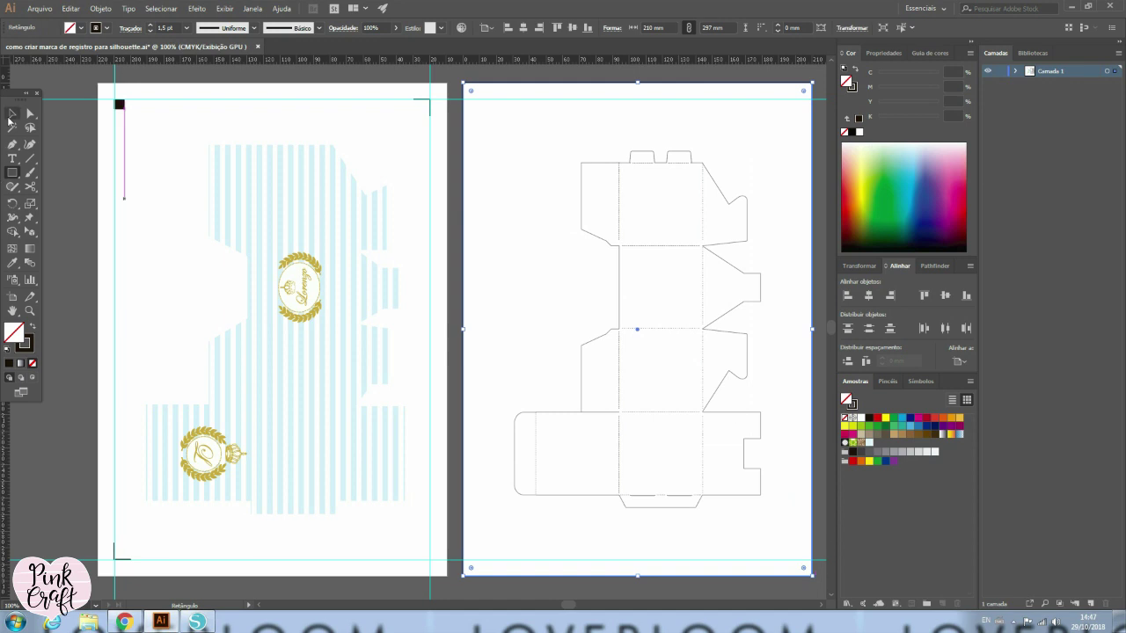
{"action": "left_click", "coordinate": [11, 114]}
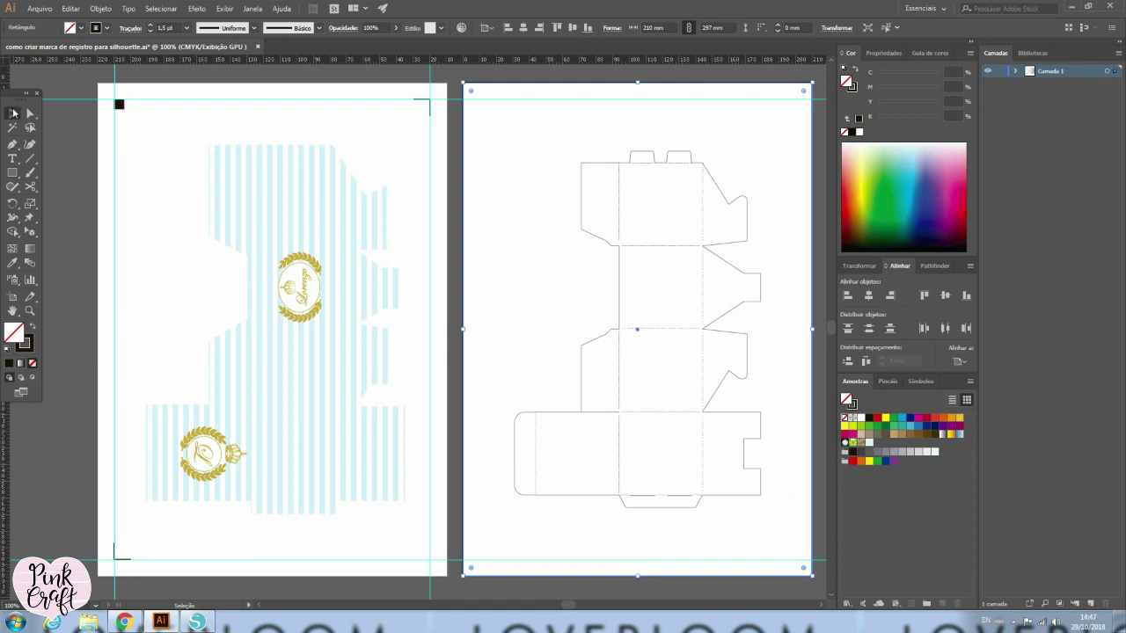
{"action": "left_click", "coordinate": [573, 79]}
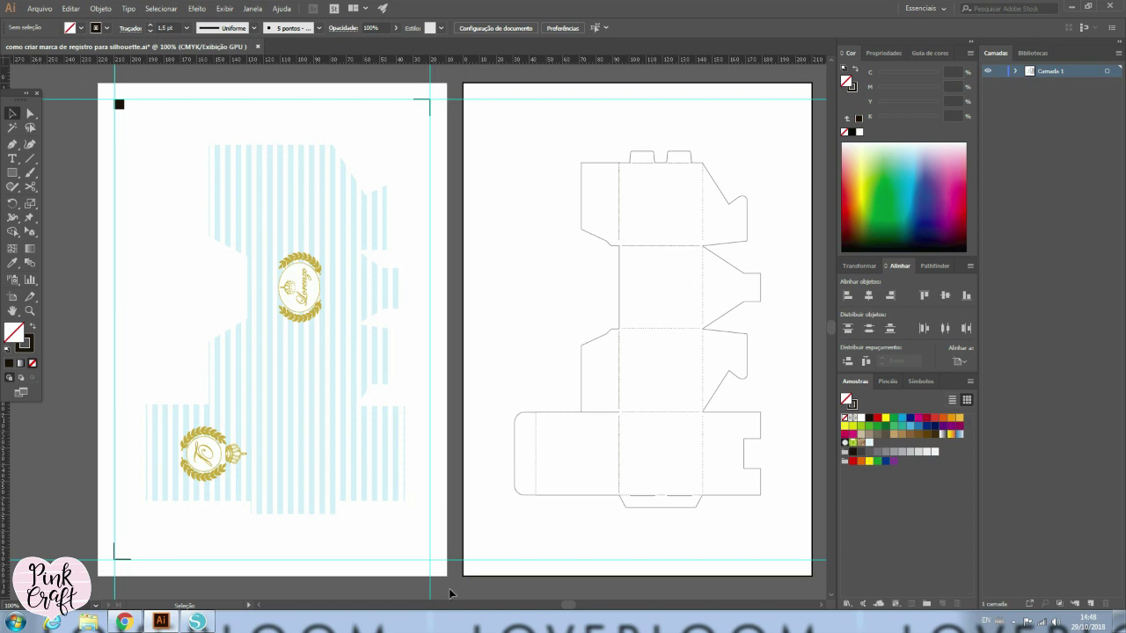
- Delete the left artboard's print artwork and export as AutoCAD DXF, replacing the existing file
{"action": "left_click_drag", "start_coordinate": [406, 517], "coordinate": [455, 592]}
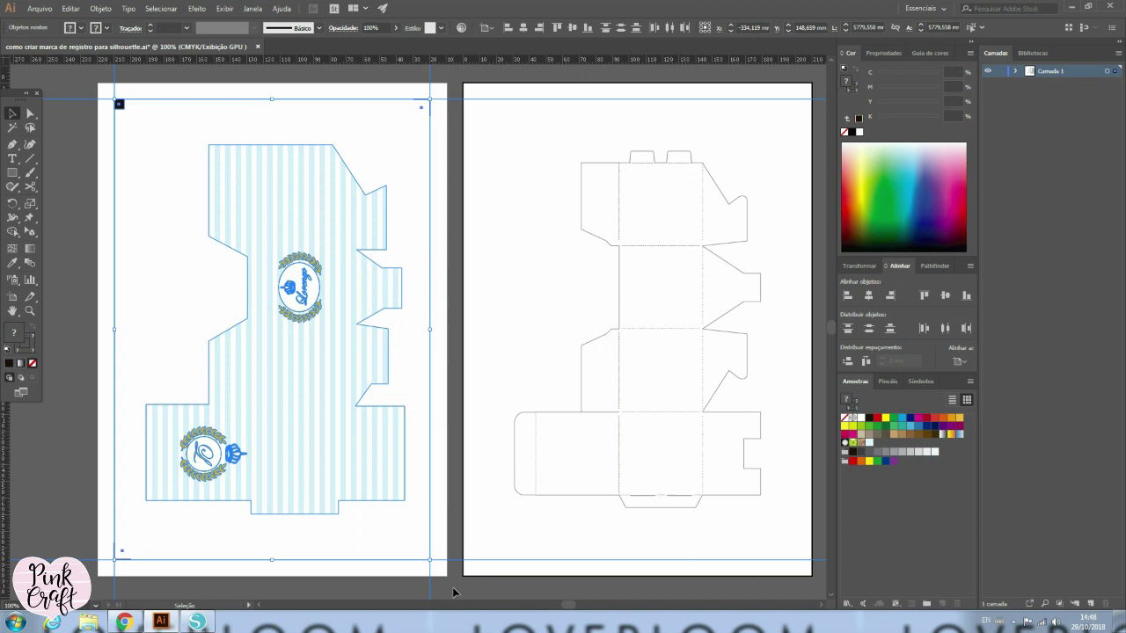
{"action": "key", "text": "Delete"}
{"action": "left_click", "coordinate": [39, 8]}
{"action": "mouse_move", "coordinate": [57, 216]}
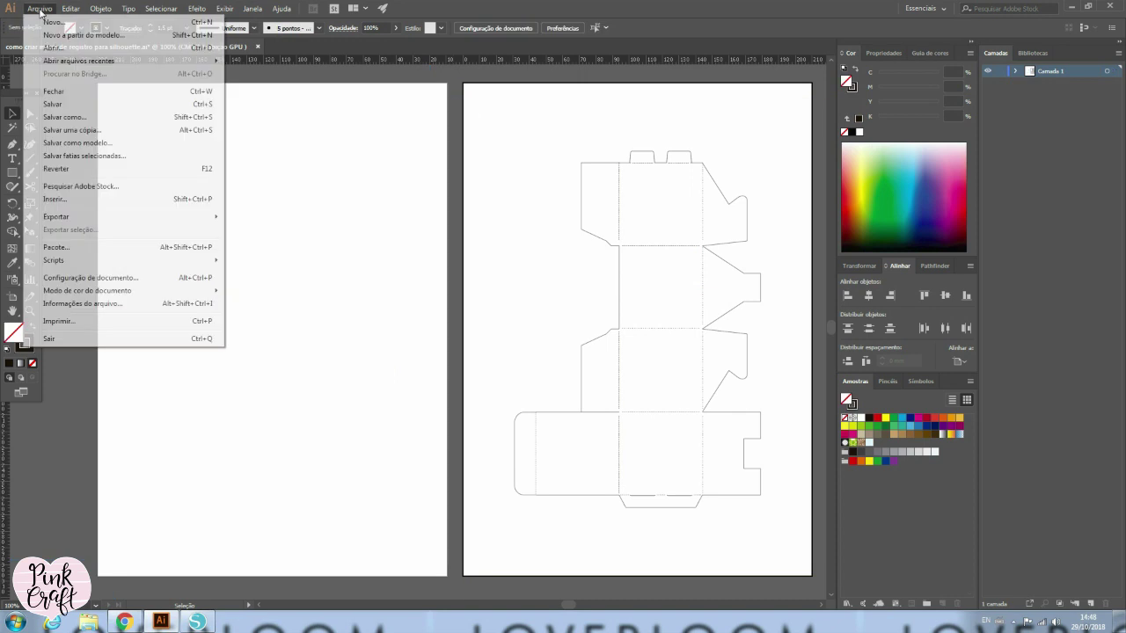
{"action": "left_click", "coordinate": [264, 229]}
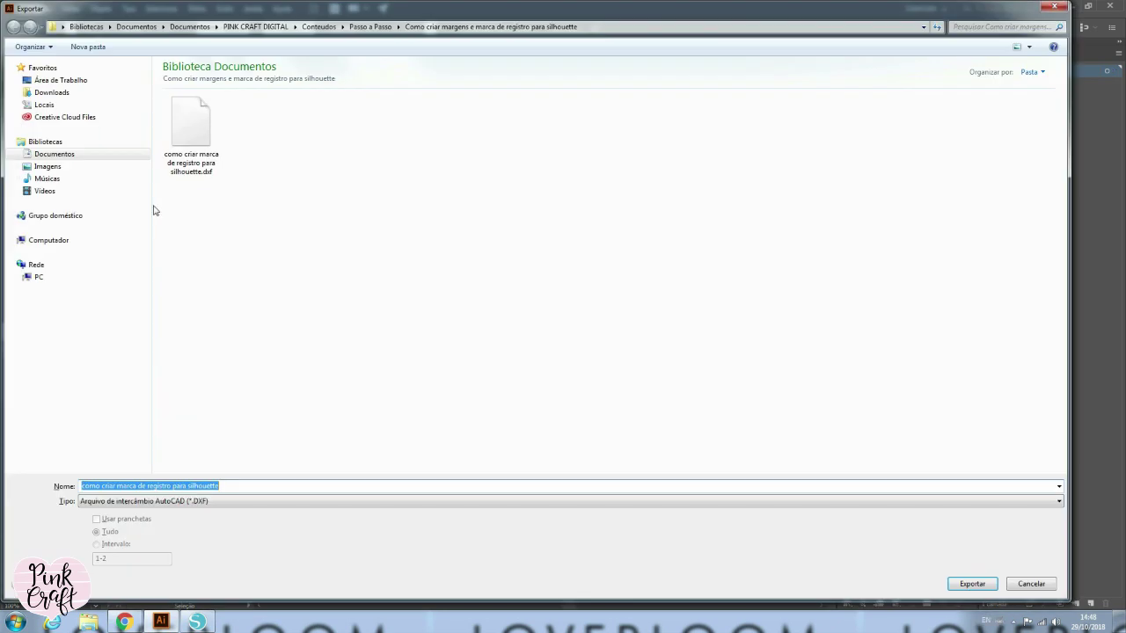
{"action": "left_click", "coordinate": [232, 502]}
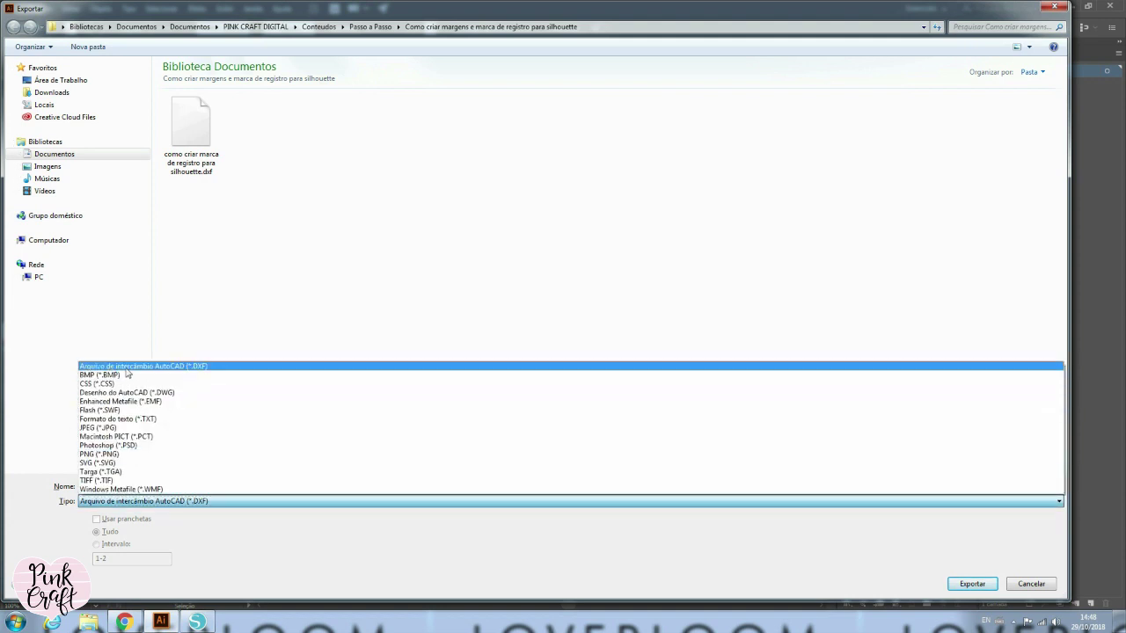
{"action": "left_click", "coordinate": [198, 366]}
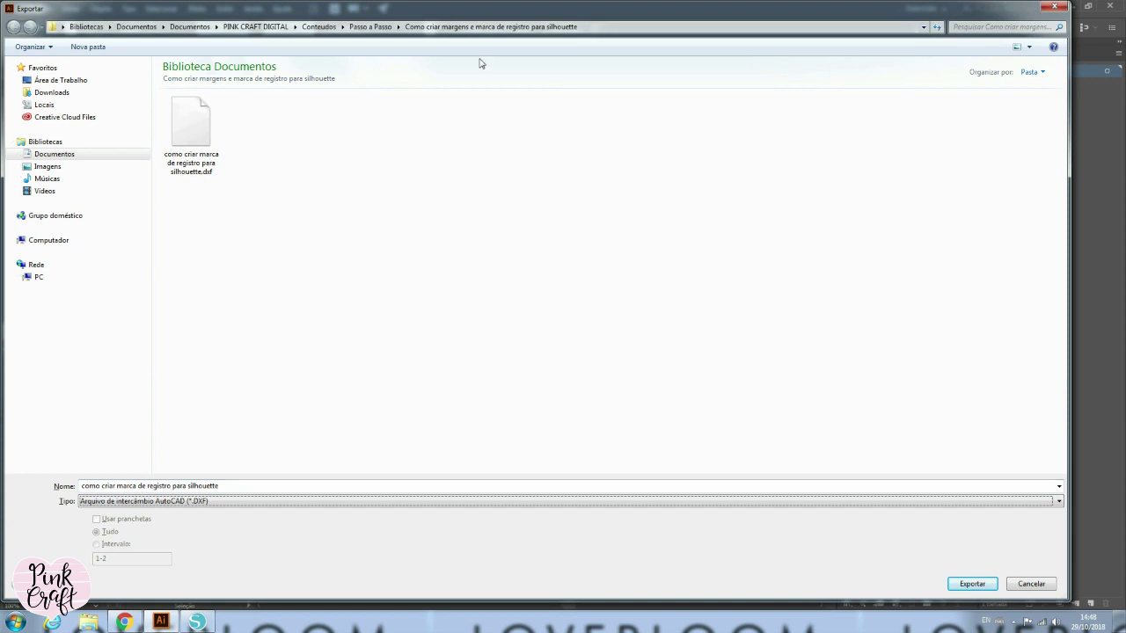
{"action": "left_click", "coordinate": [972, 584]}
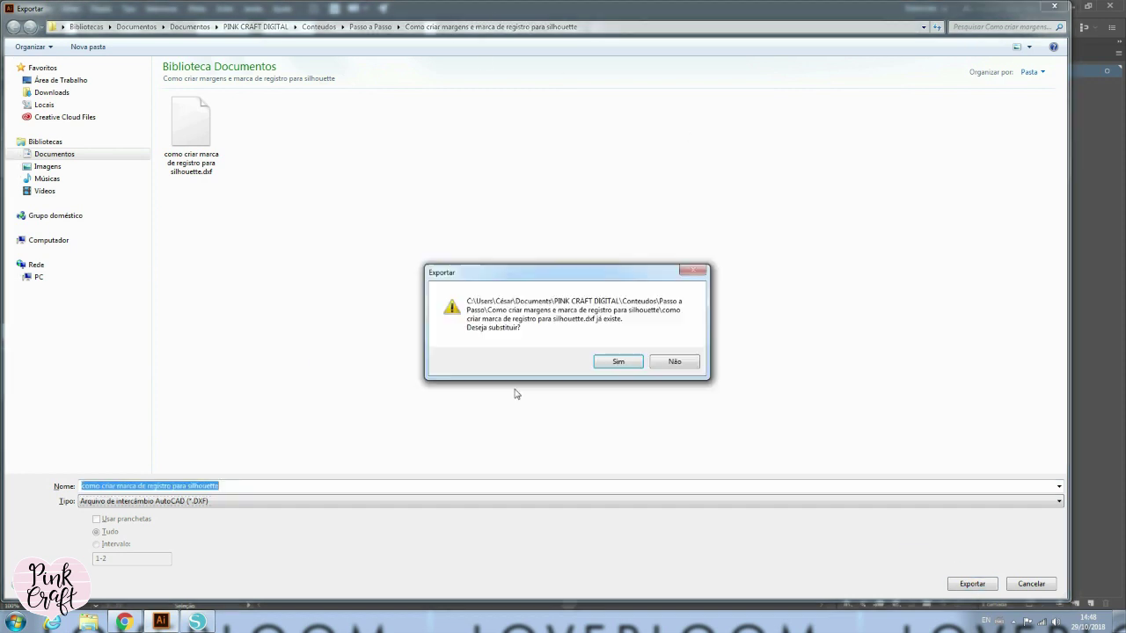
{"action": "left_click", "coordinate": [620, 362]}
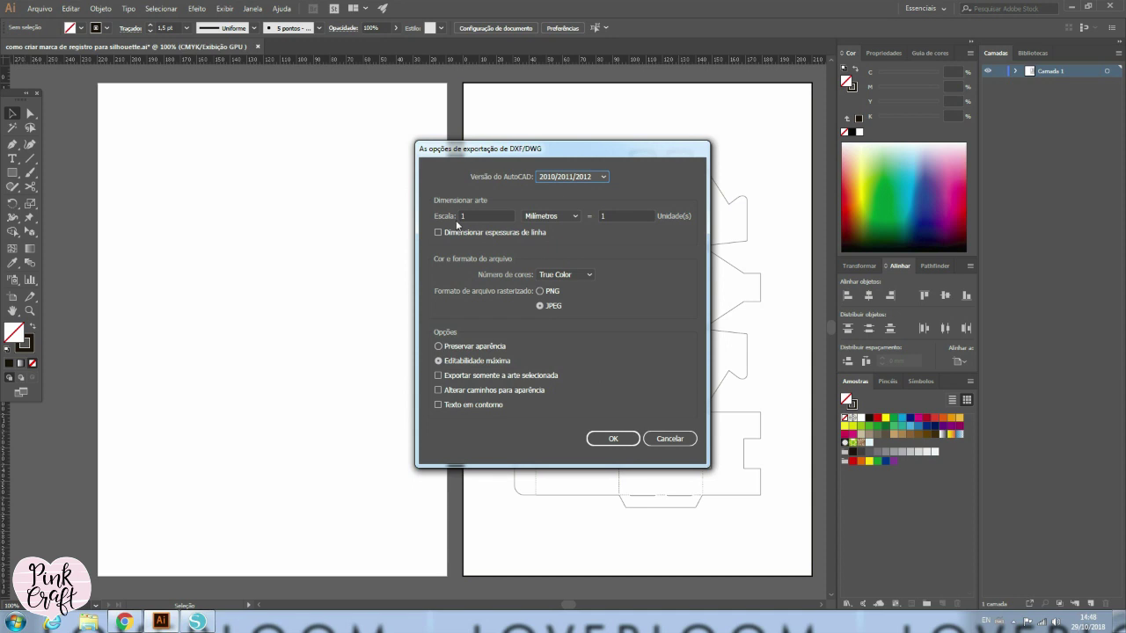
- Finish the DXF export with AutoCAD version 2010/2011/2012 and True Color colours
{"action": "left_click", "coordinate": [576, 176]}
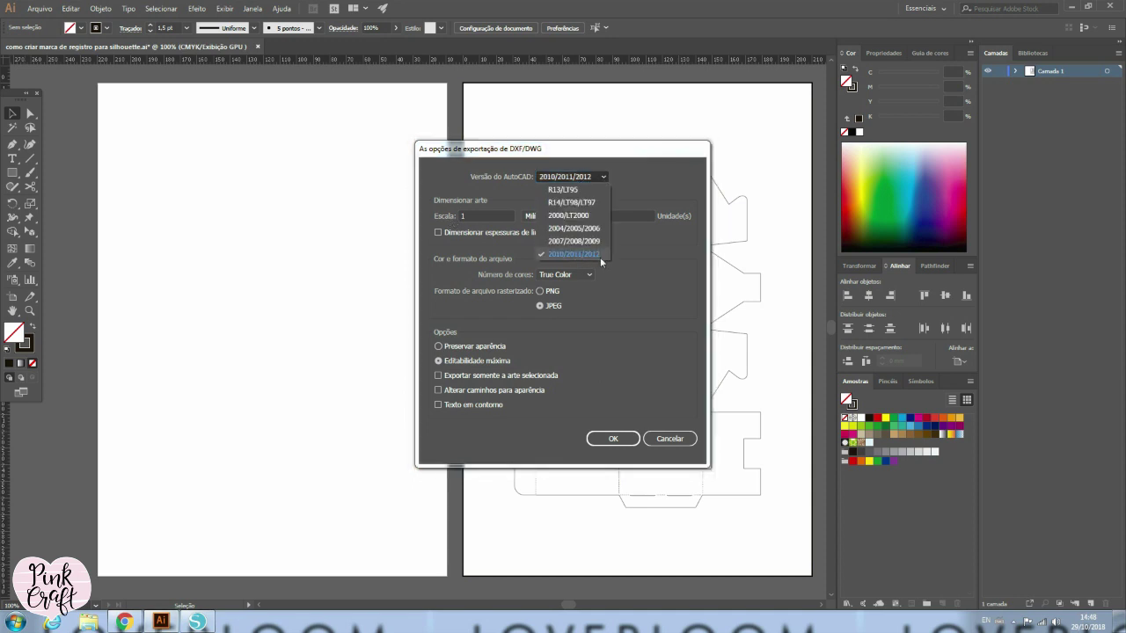
{"action": "left_click", "coordinate": [605, 178]}
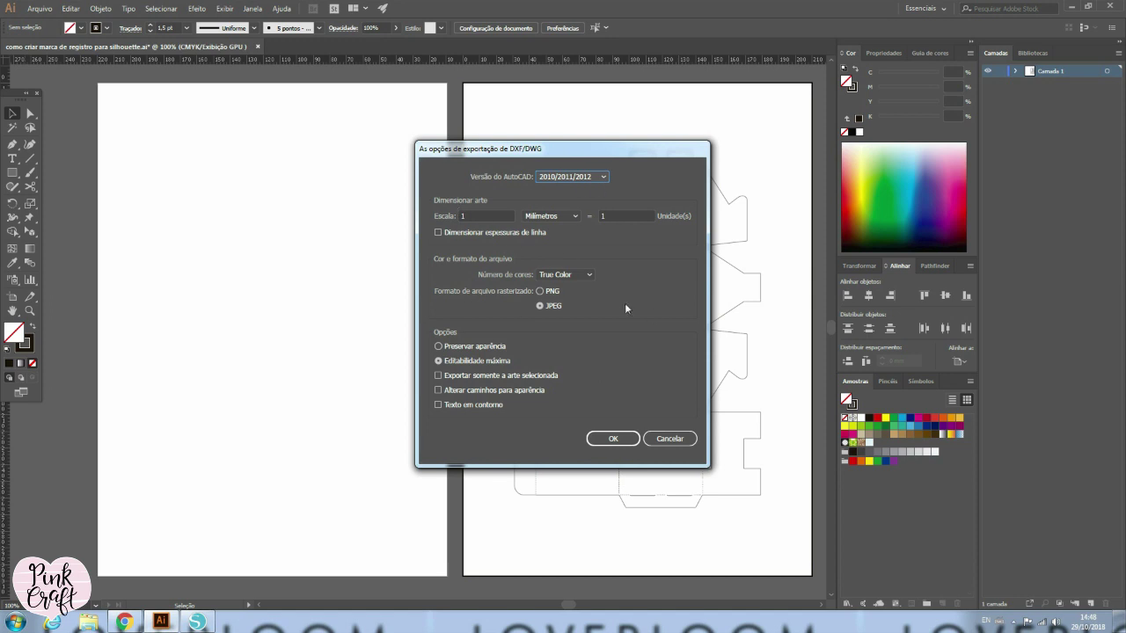
{"action": "left_click", "coordinate": [591, 274]}
{"action": "left_click", "coordinate": [590, 272]}
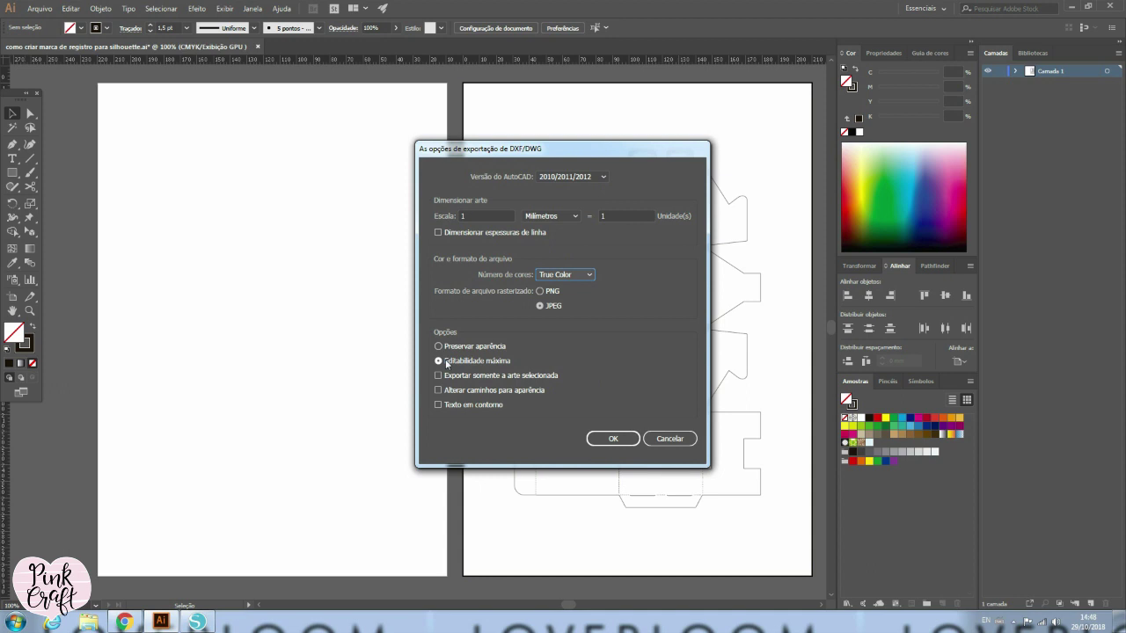
{"action": "left_click", "coordinate": [615, 438]}
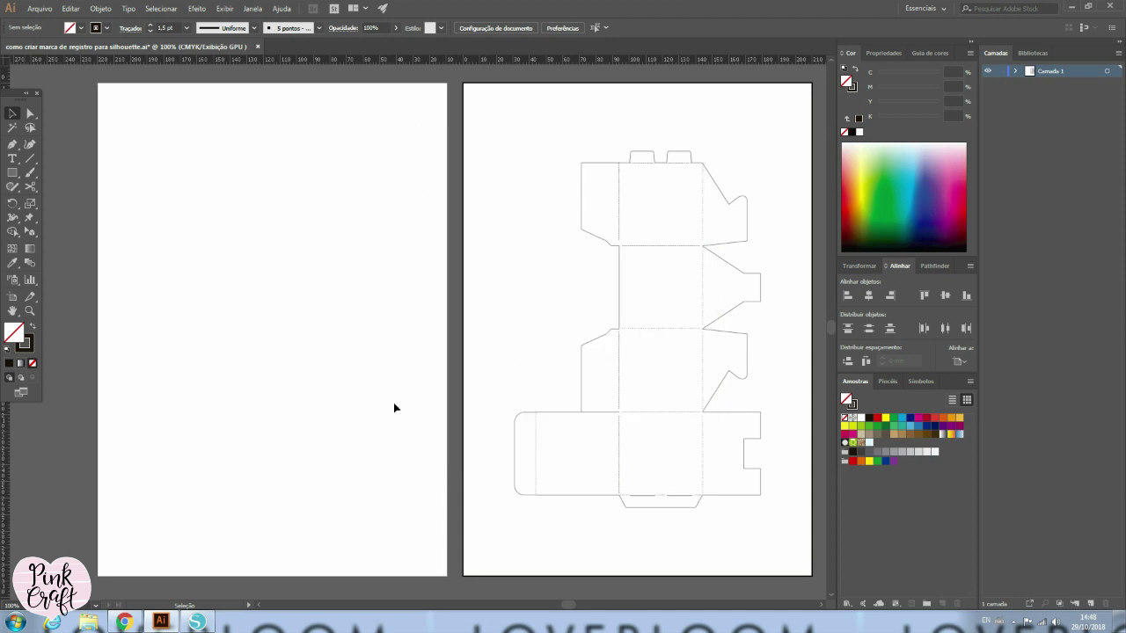
- Restore the box print design with Ctrl+F, check the die-line and artwork, then switch to Silhouette Studio
{"action": "key", "text": "ctrl+f"}
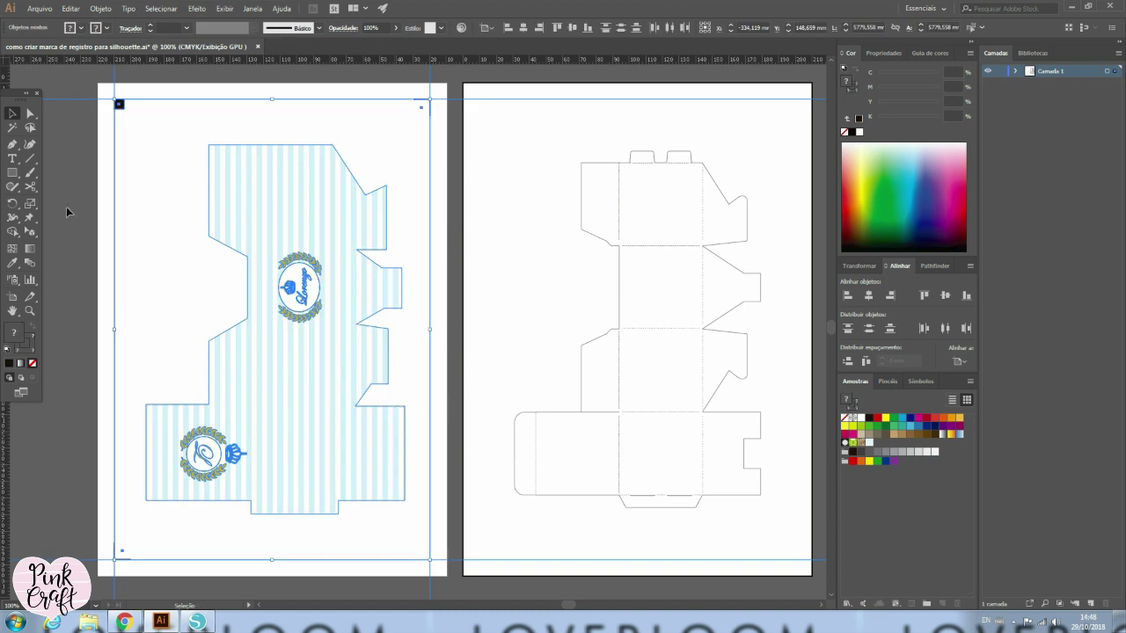
{"action": "left_click", "coordinate": [66, 206]}
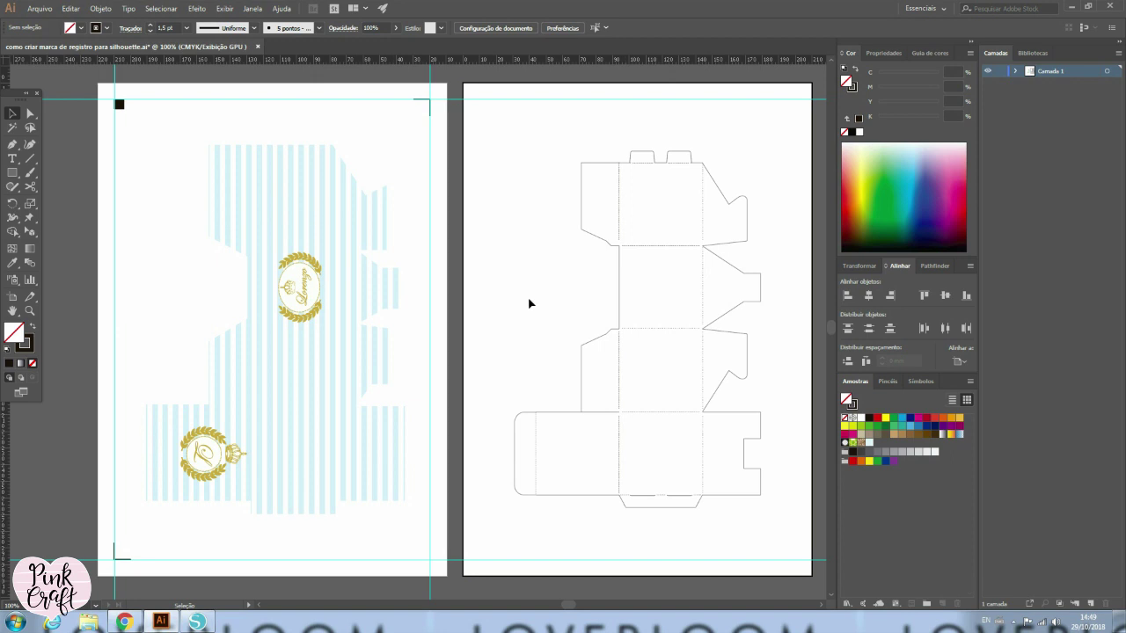
{"action": "left_click", "coordinate": [717, 245]}
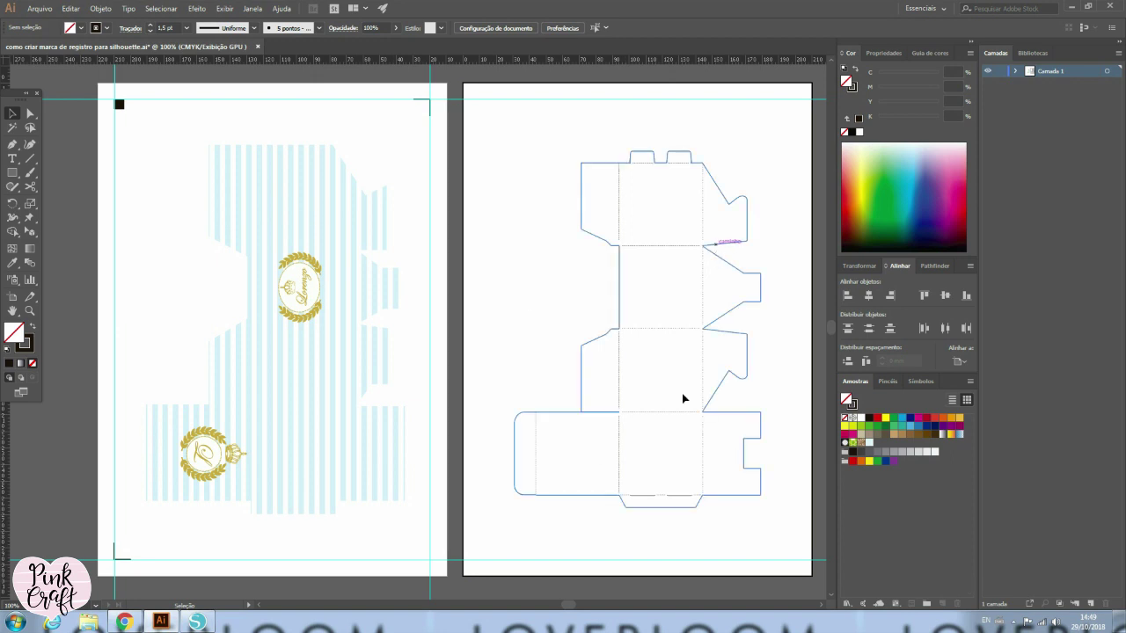
{"action": "left_click", "coordinate": [627, 323]}
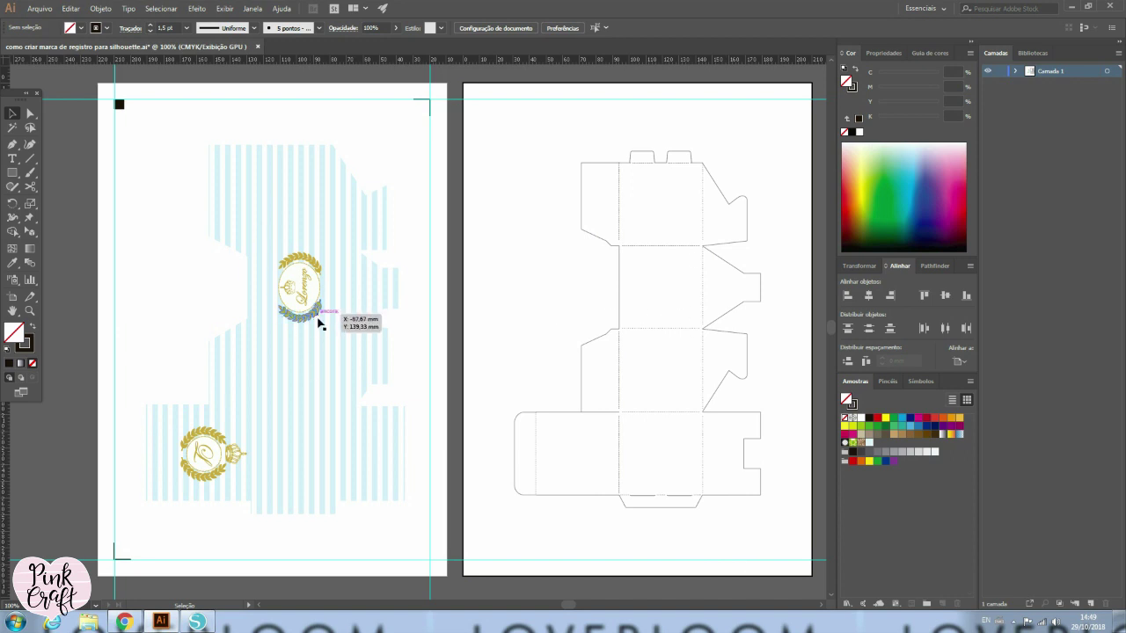
{"action": "left_click_drag", "start_coordinate": [319, 319], "coordinate": [319, 324]}
{"action": "left_click", "coordinate": [573, 329]}
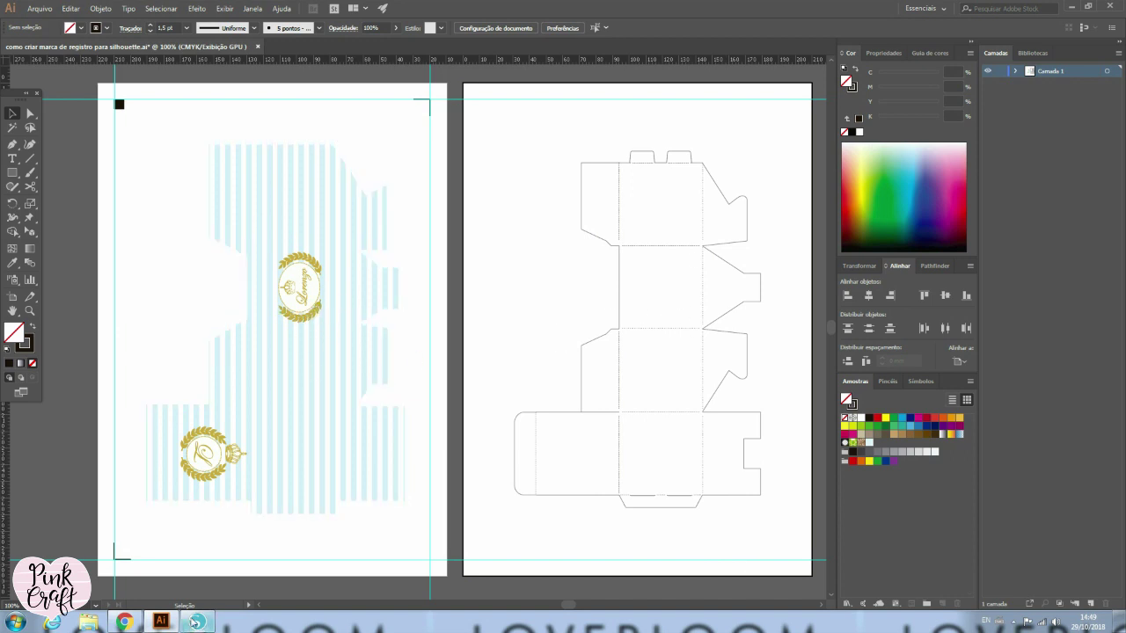
{"action": "left_click", "coordinate": [199, 623]}
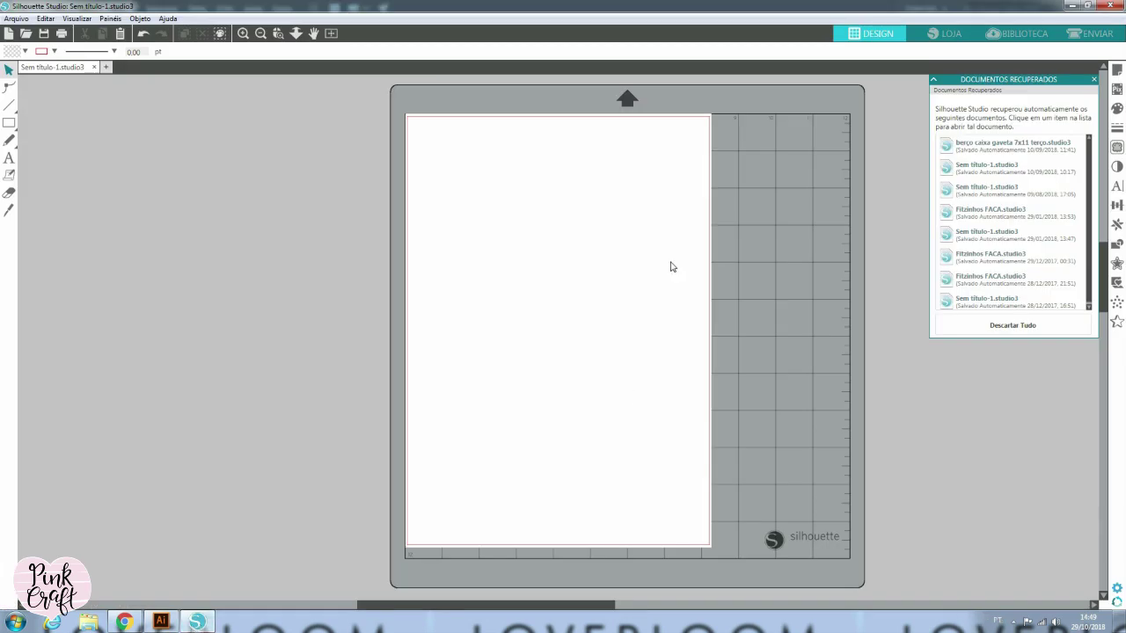
- Import the box cut-line DXF into the Biblioteca and open it as a new design
{"action": "left_click", "coordinate": [15, 19]}
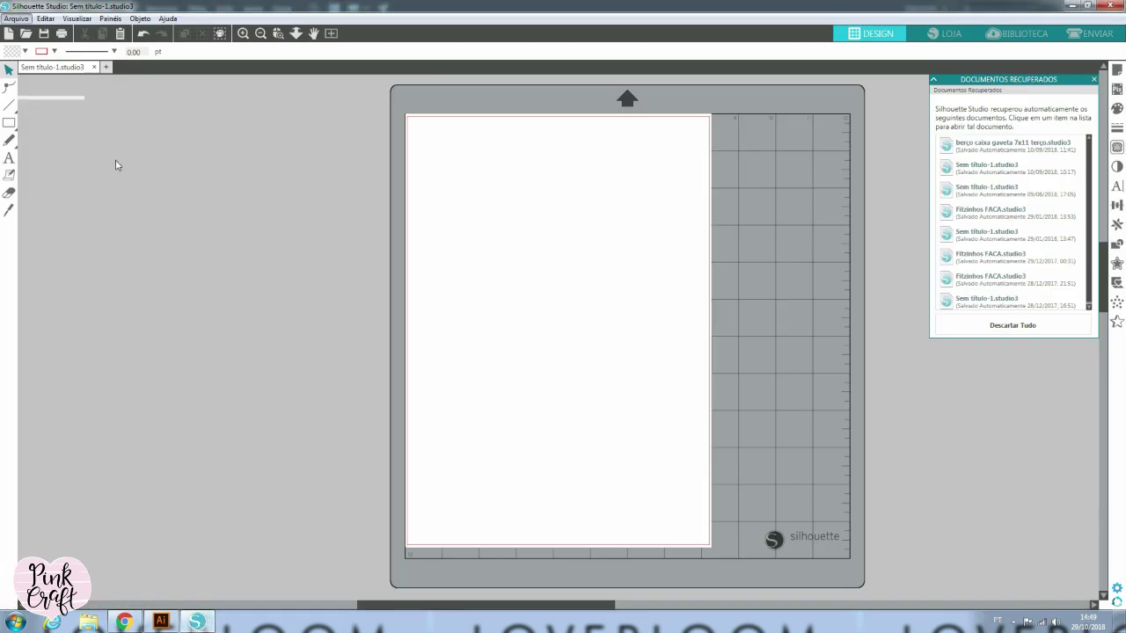
{"action": "mouse_move", "coordinate": [70, 141]}
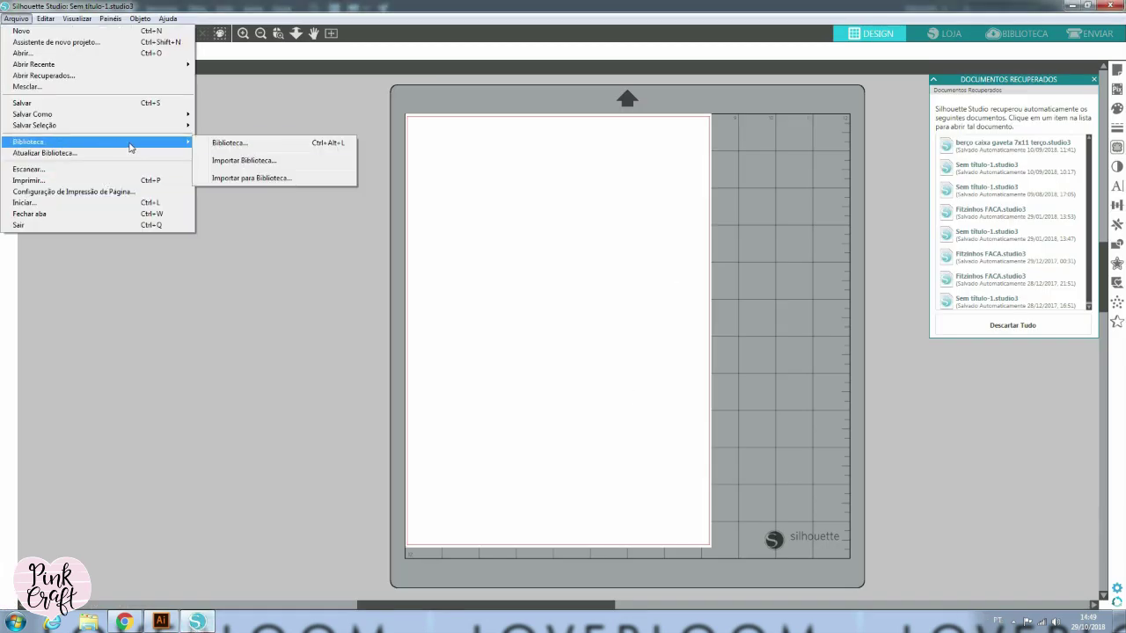
{"action": "left_click", "coordinate": [250, 177]}
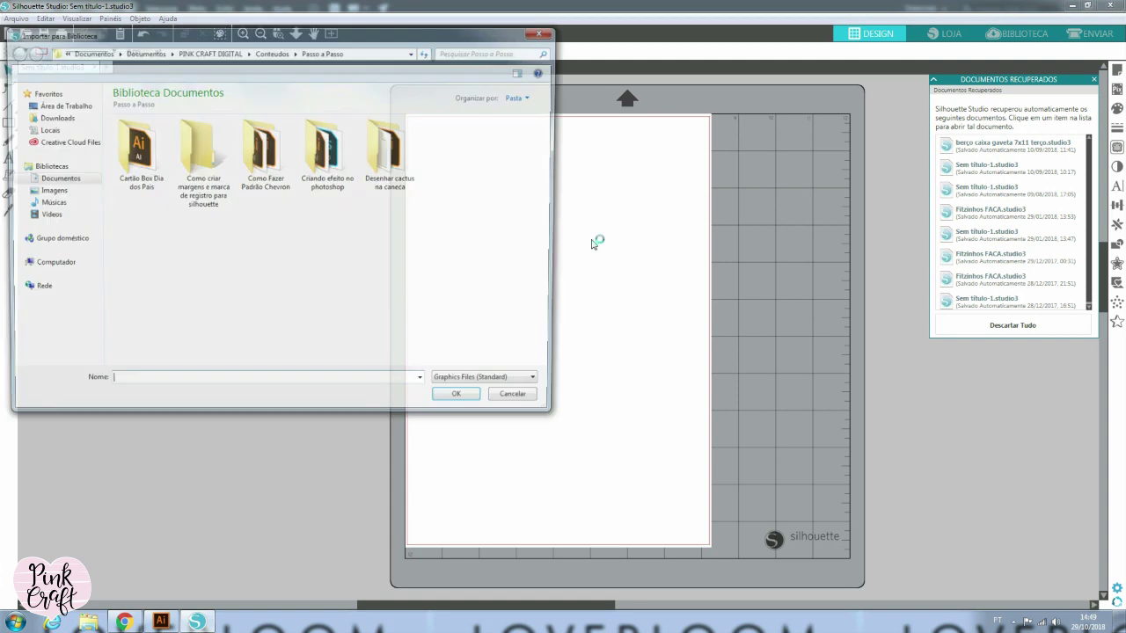
{"action": "double_click", "coordinate": [201, 178]}
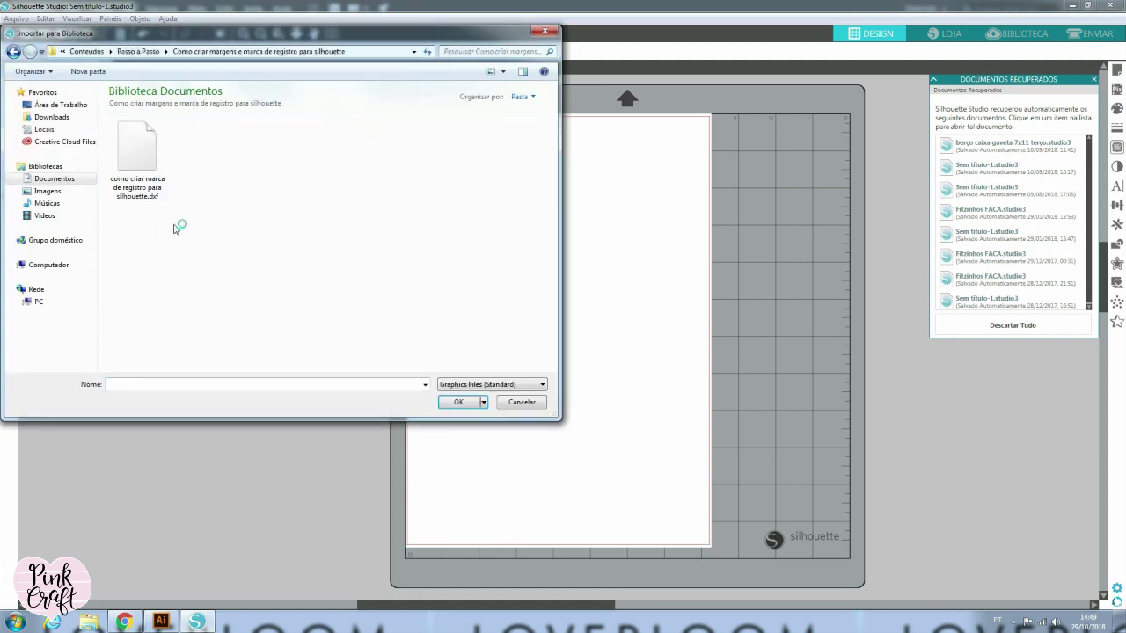
{"action": "double_click", "coordinate": [141, 159]}
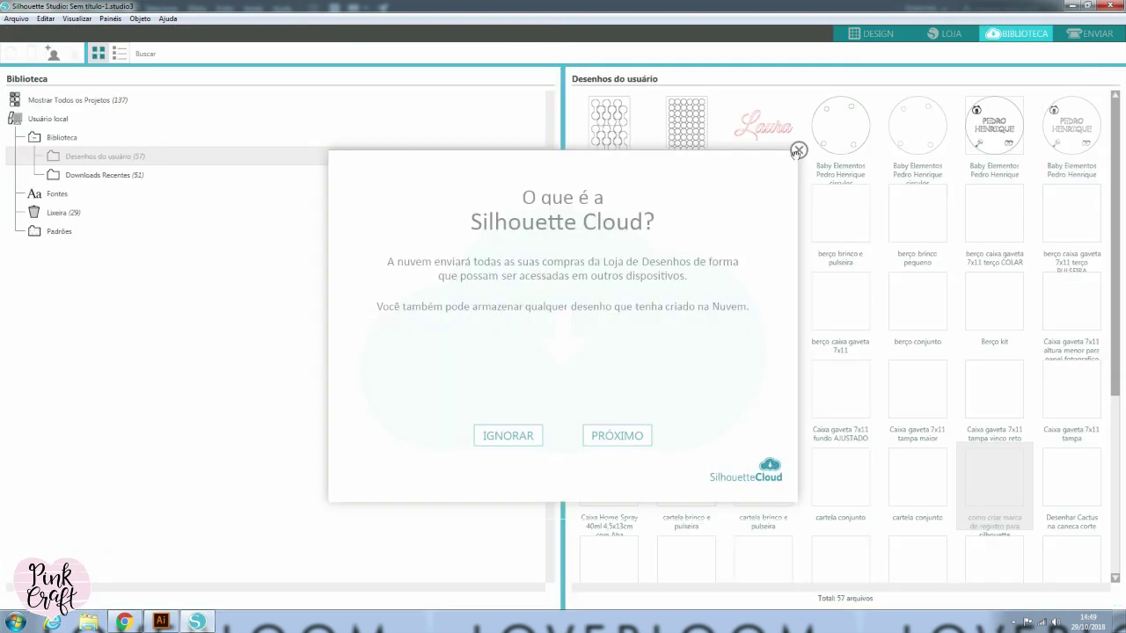
{"action": "left_click", "coordinate": [517, 443]}
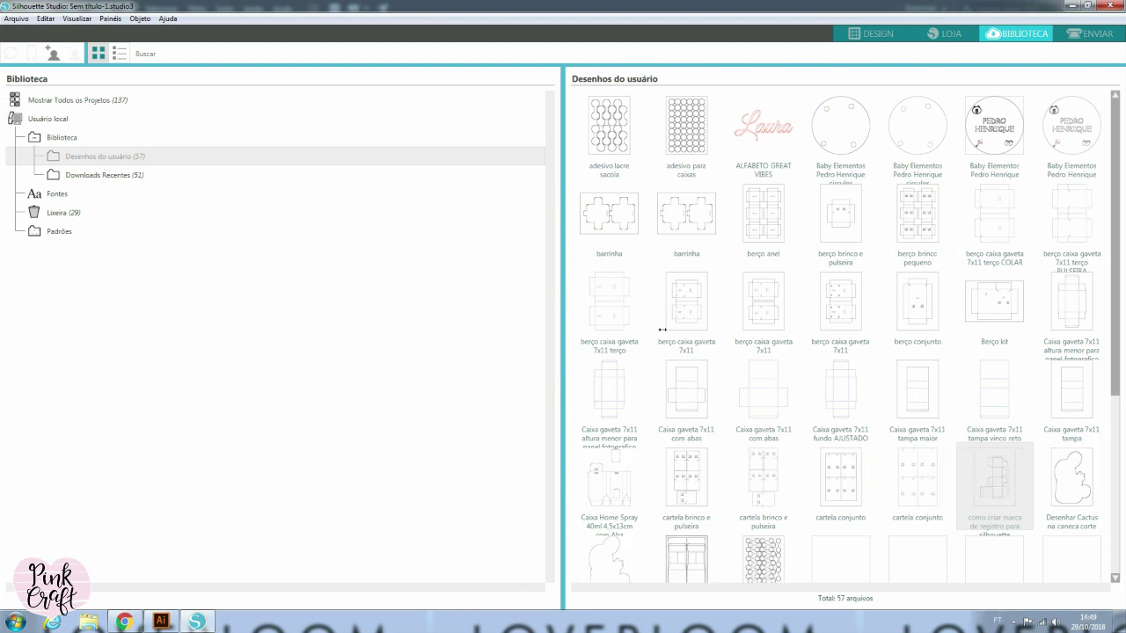
{"action": "double_click", "coordinate": [996, 508]}
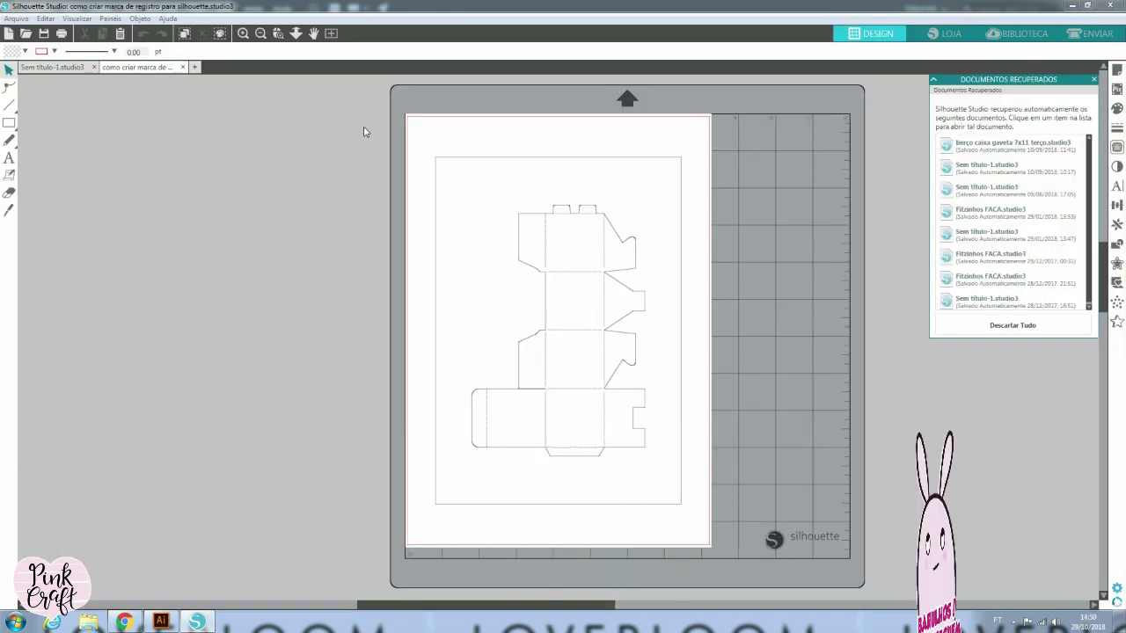
- Group the whole box design and set its width to 210 mm
{"action": "left_click_drag", "start_coordinate": [364, 127], "coordinate": [691, 521]}
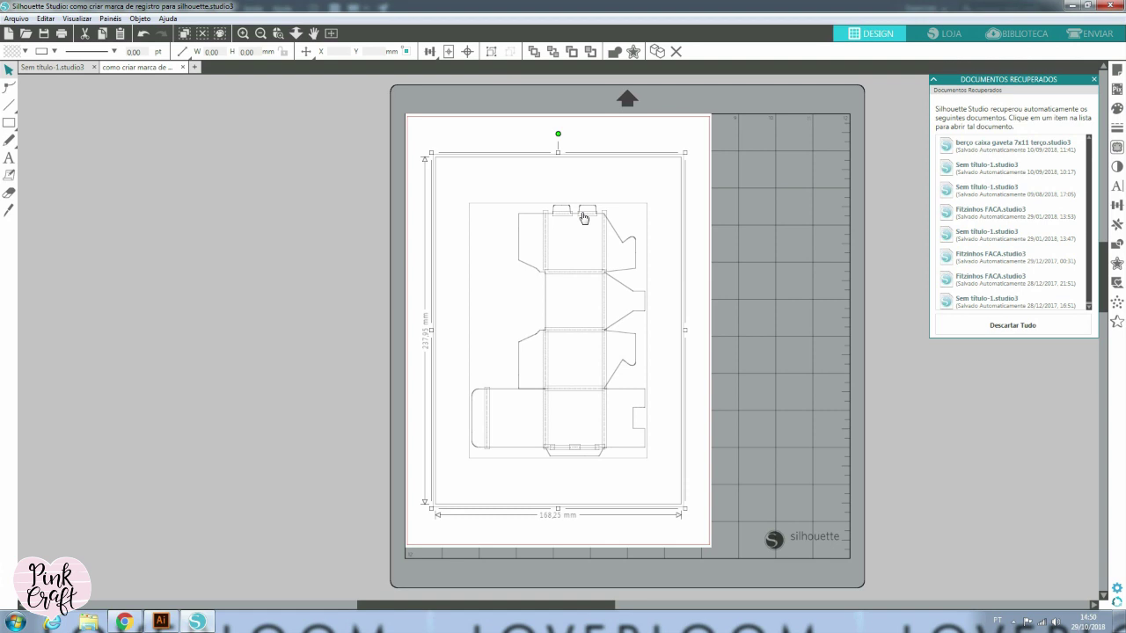
{"action": "right_click", "coordinate": [583, 217]}
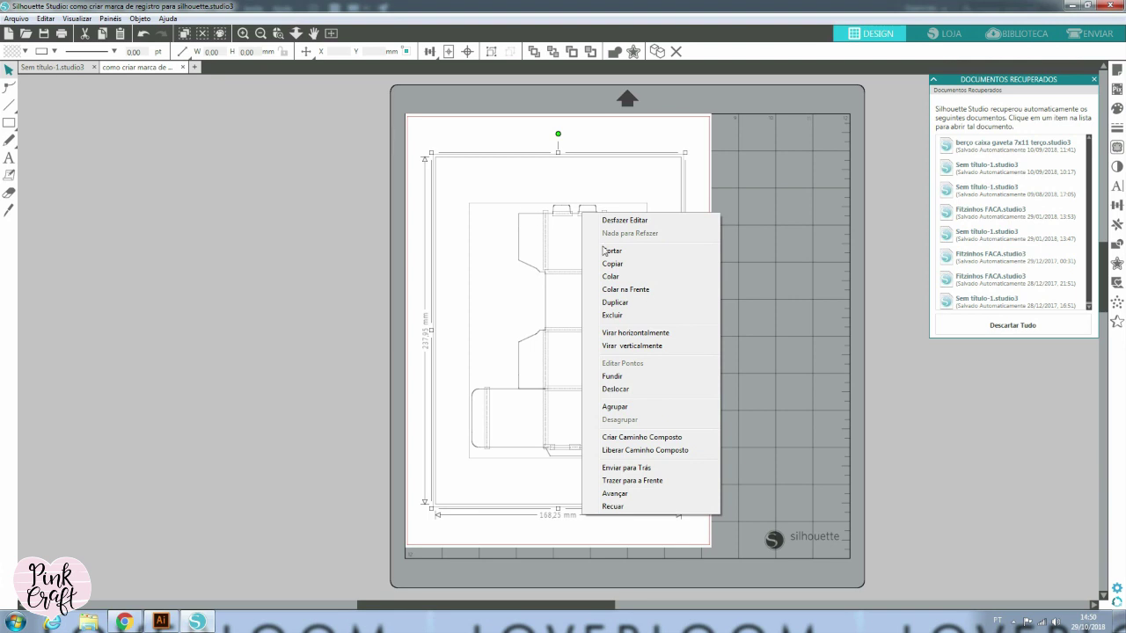
{"action": "left_click", "coordinate": [630, 408]}
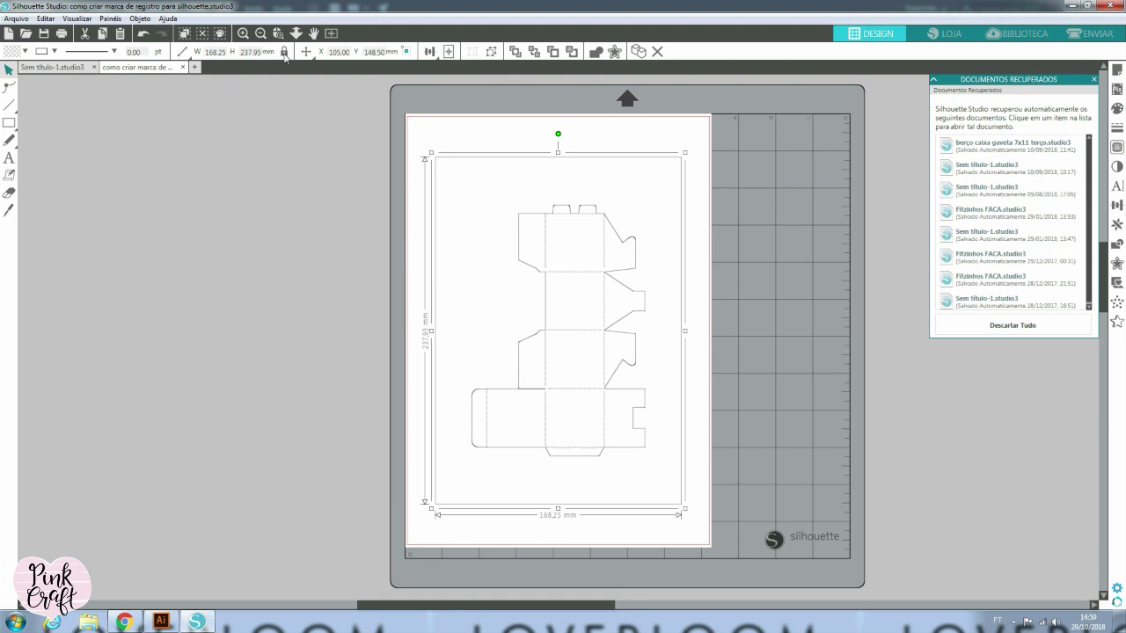
{"action": "double_click", "coordinate": [213, 52]}
{"action": "type", "text": "210.00"}
{"action": "key", "text": "Return"}
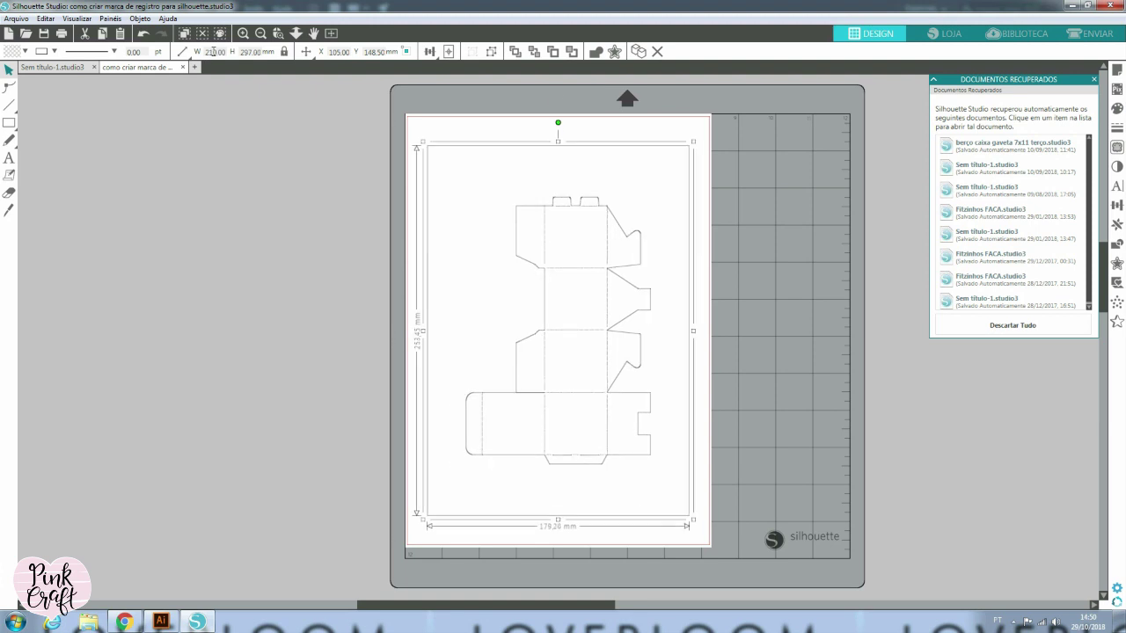
- Ungroup the resized box design and clear the selection
{"action": "right_click", "coordinate": [405, 172]}
{"action": "left_click", "coordinate": [440, 364]}
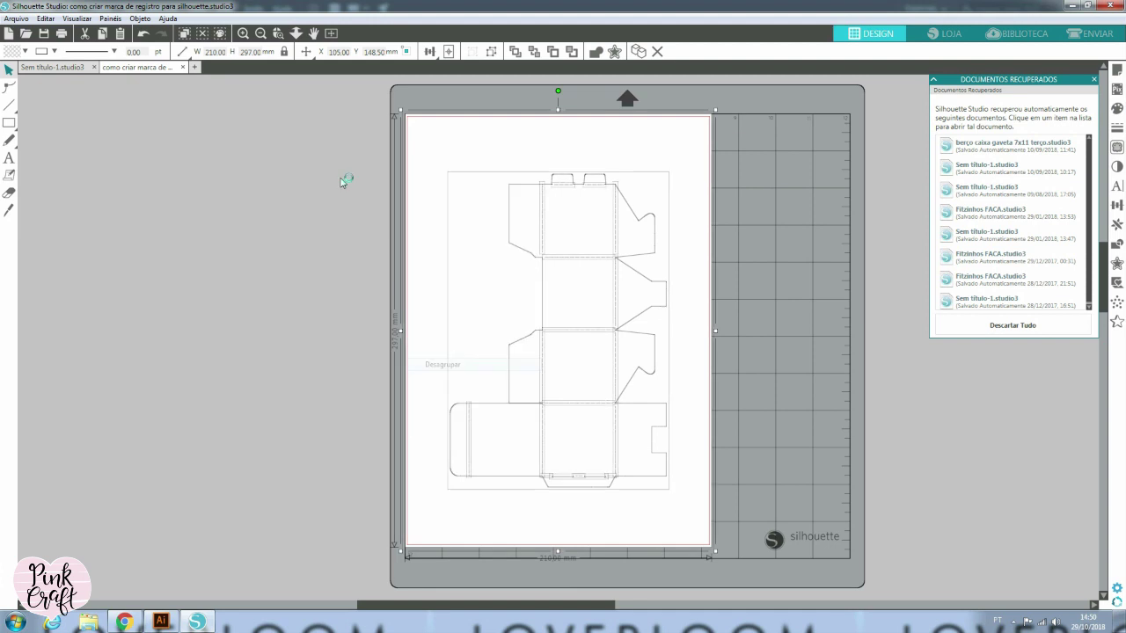
{"action": "left_click", "coordinate": [405, 166]}
{"action": "left_click", "coordinate": [405, 166]}
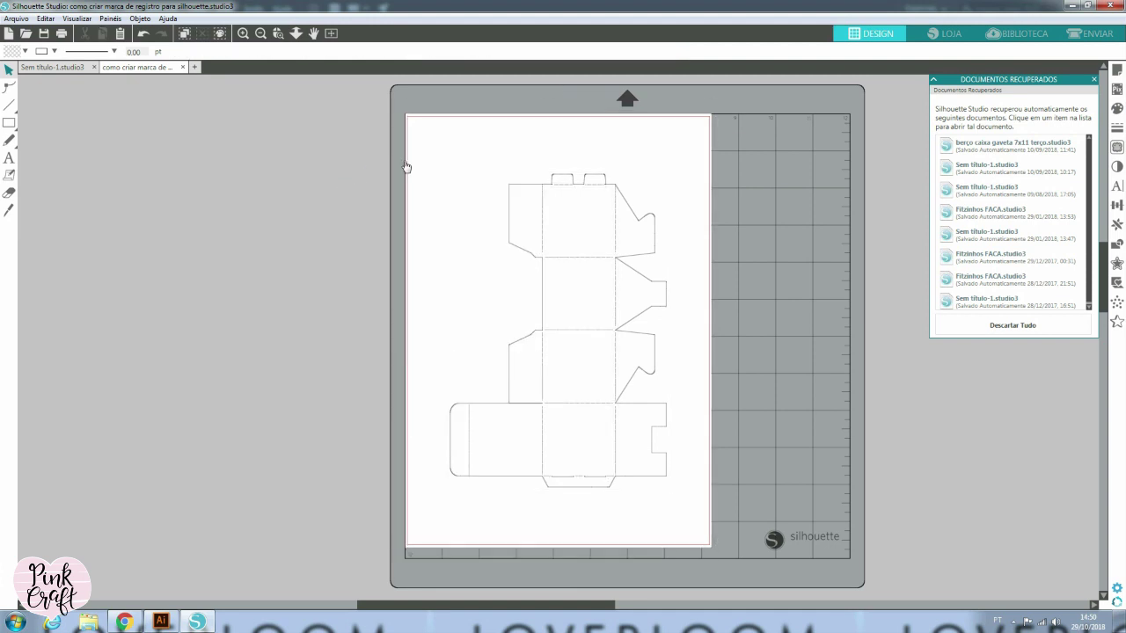
- Enable Tipo 1 registration marks with a 10 mm inset, then return to Illustrator
{"action": "left_click", "coordinate": [1093, 79]}
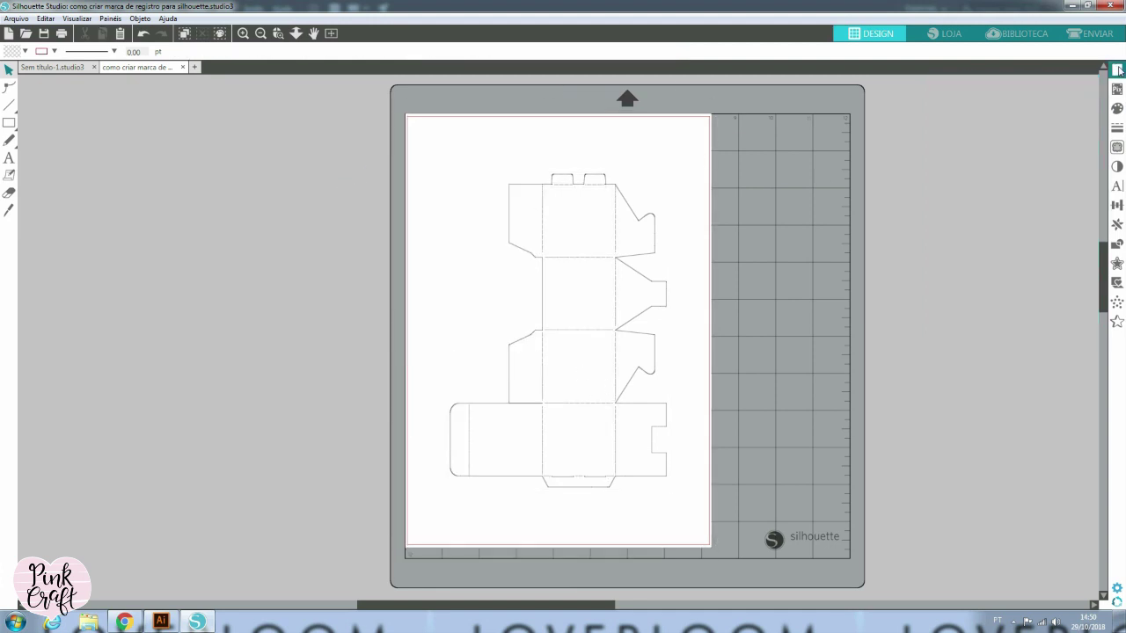
{"action": "left_click", "coordinate": [1116, 70]}
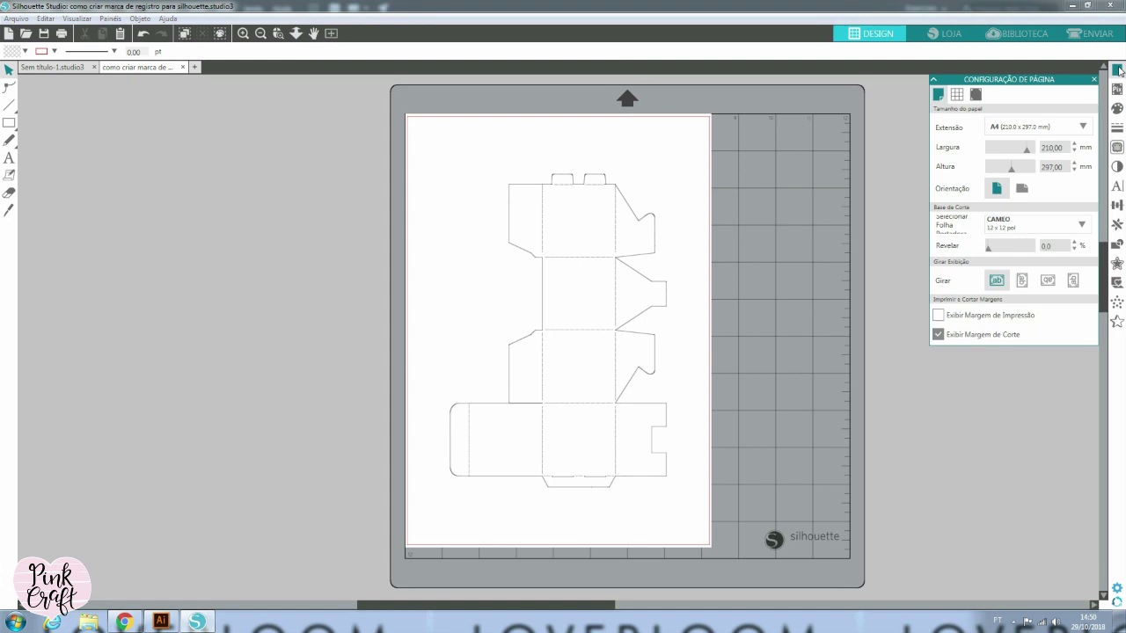
{"action": "left_click", "coordinate": [973, 96]}
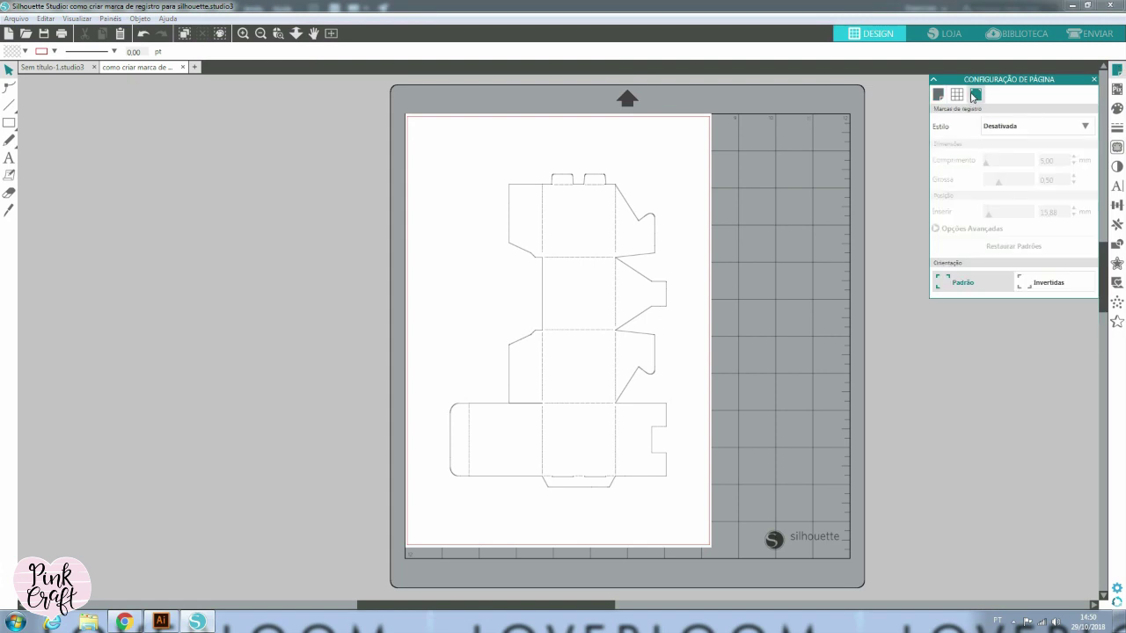
{"action": "left_click", "coordinate": [1079, 129]}
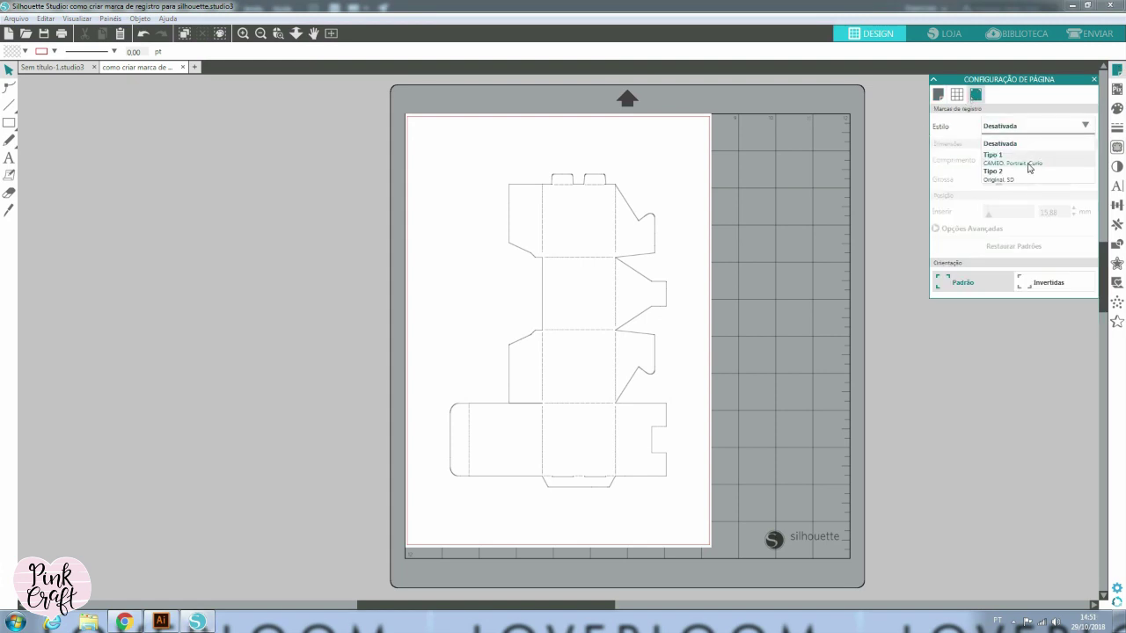
{"action": "left_click", "coordinate": [1030, 165]}
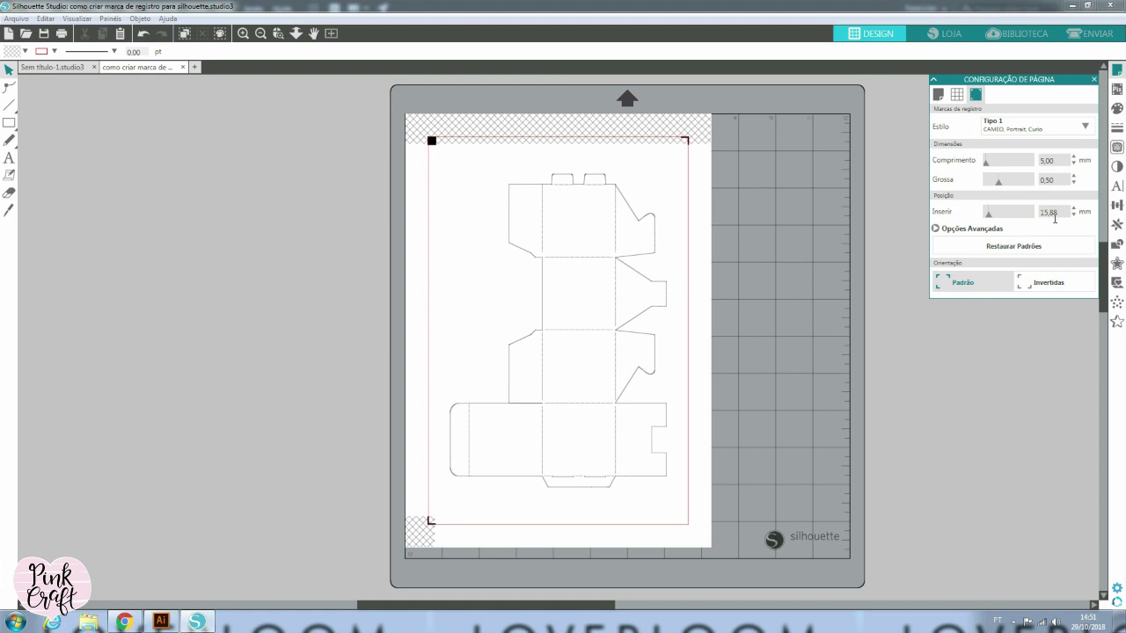
{"action": "left_click_drag", "start_coordinate": [988, 220], "coordinate": [978, 218]}
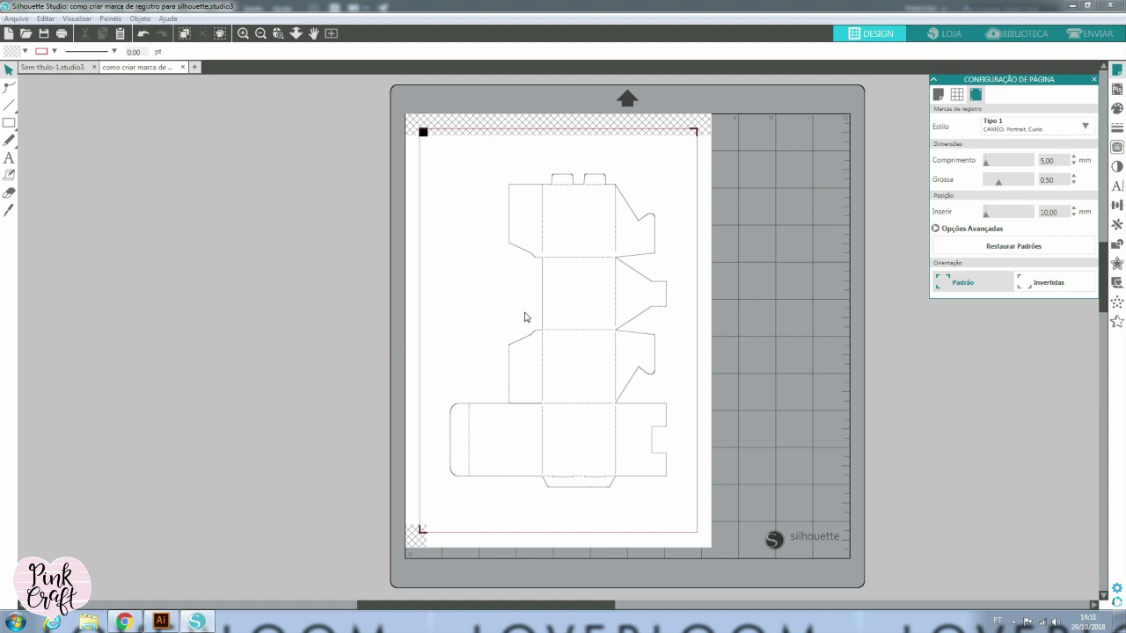
{"action": "left_click", "coordinate": [160, 622]}
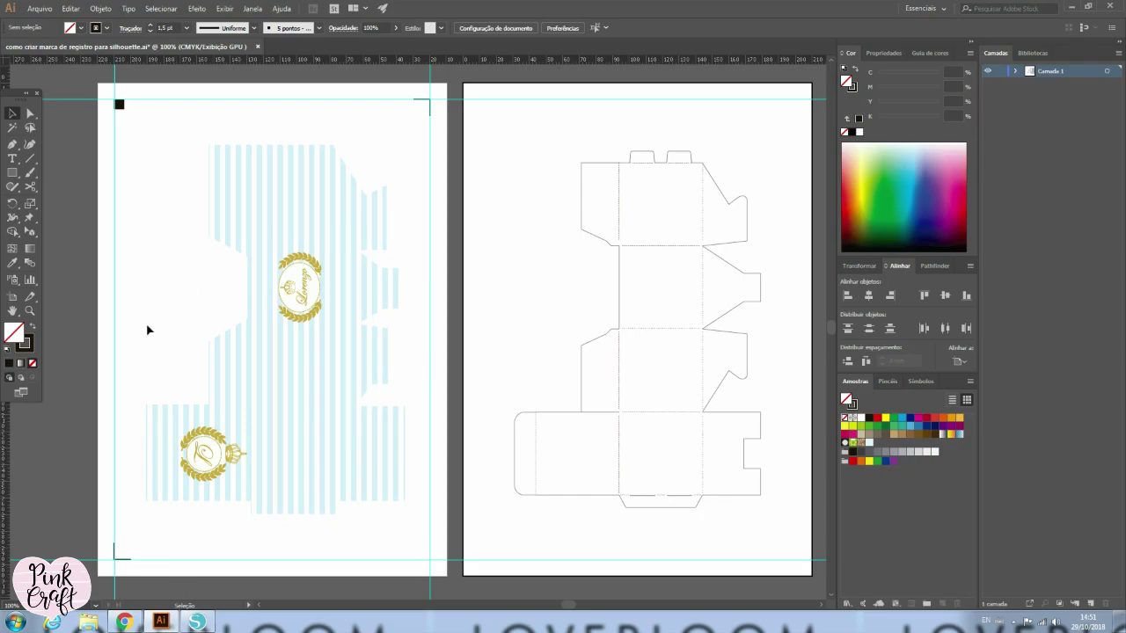
- Switch back to Silhouette Studio showing the box cut lines with registration marks
{"action": "left_click", "coordinate": [196, 622]}
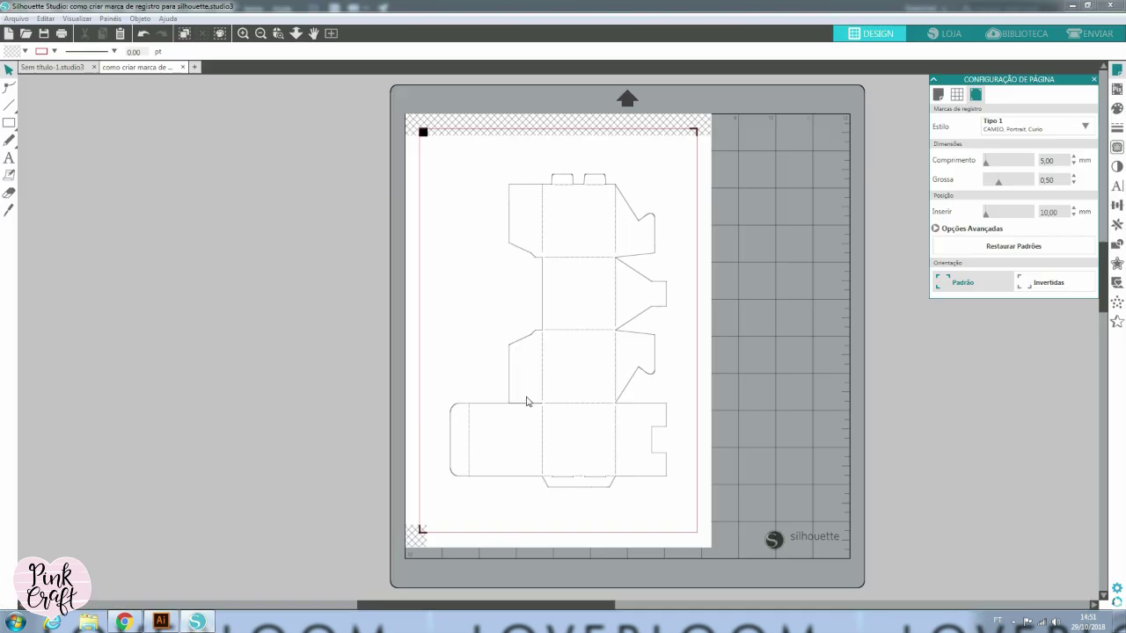